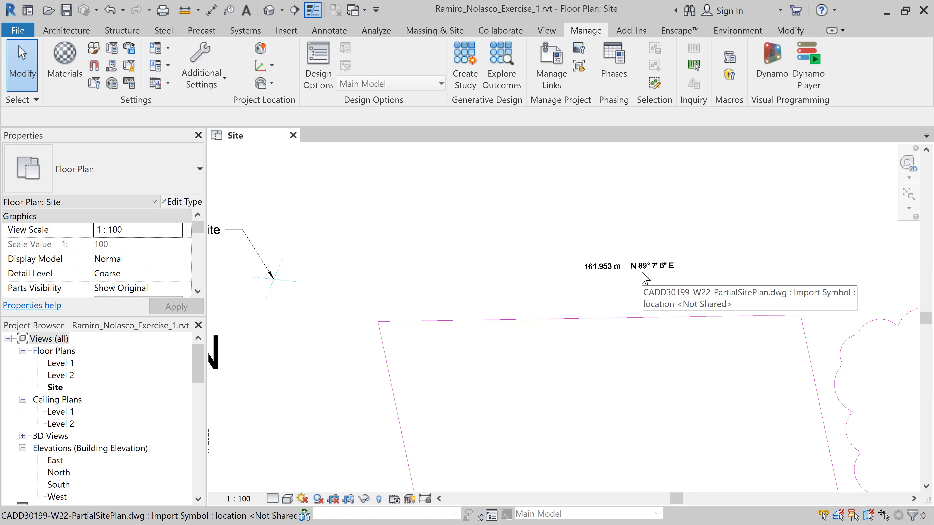
Set the project's angle units to degrees minutes seconds
scroll(656, 331, down, 2)
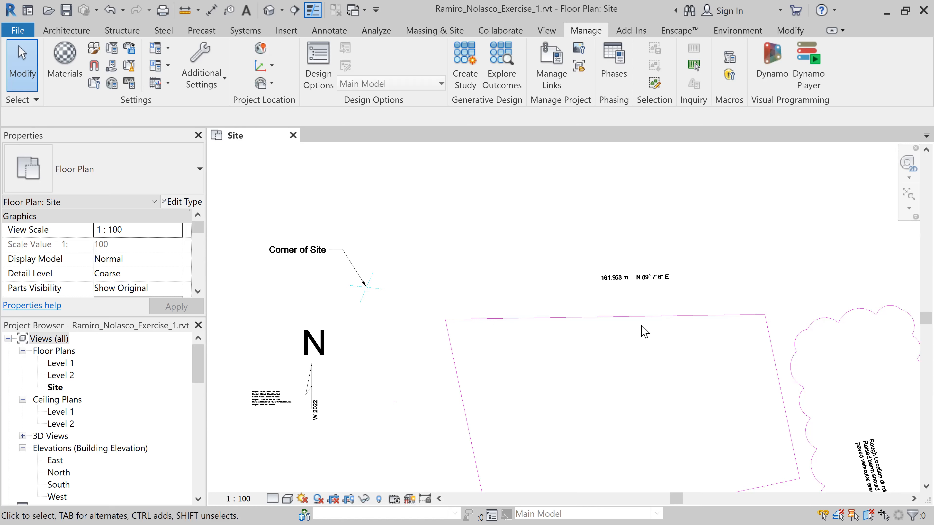
key(u)
key(n)
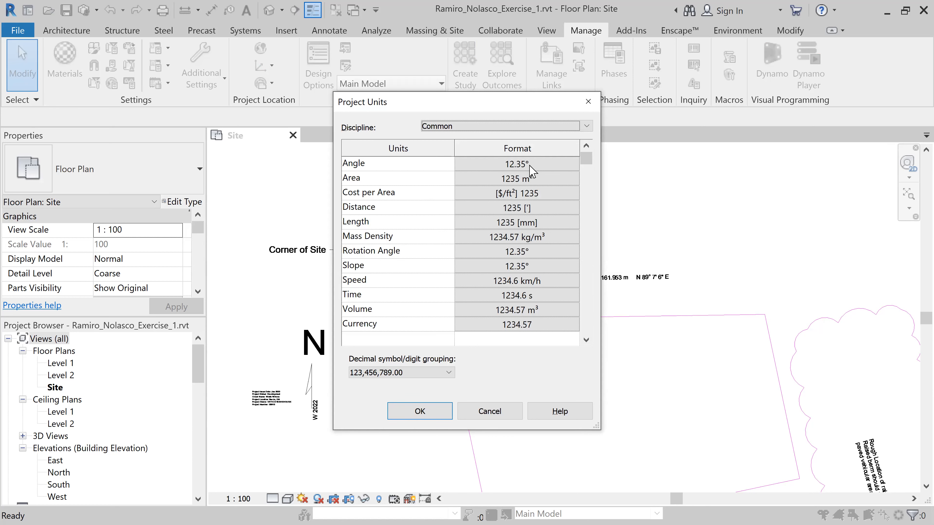
click(536, 170)
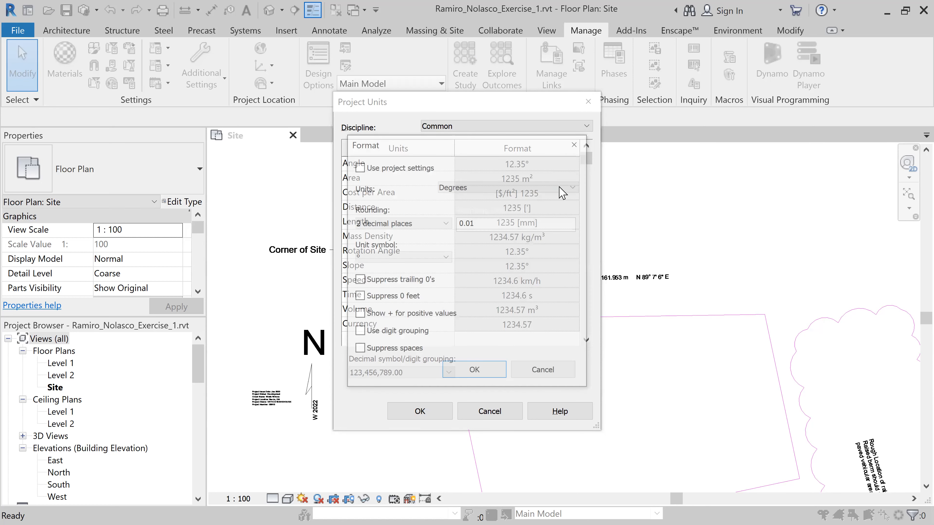
click(564, 192)
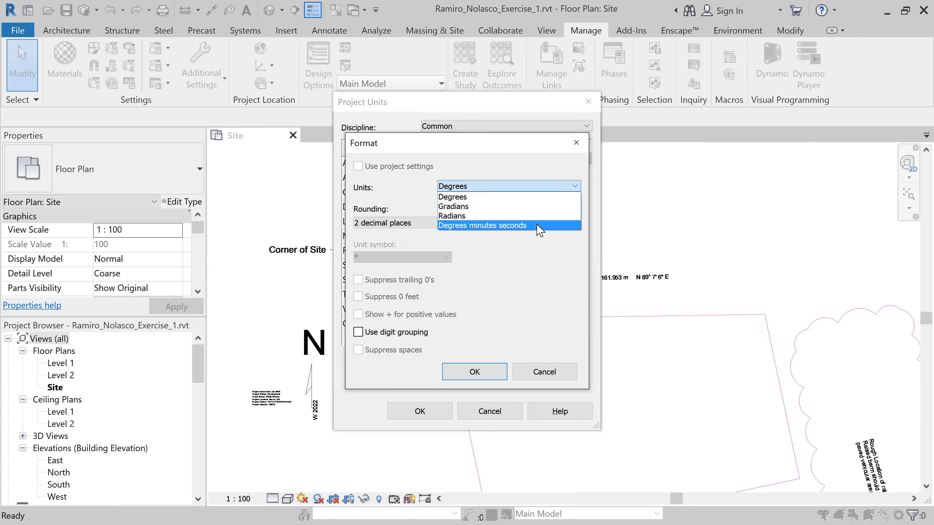
click(539, 229)
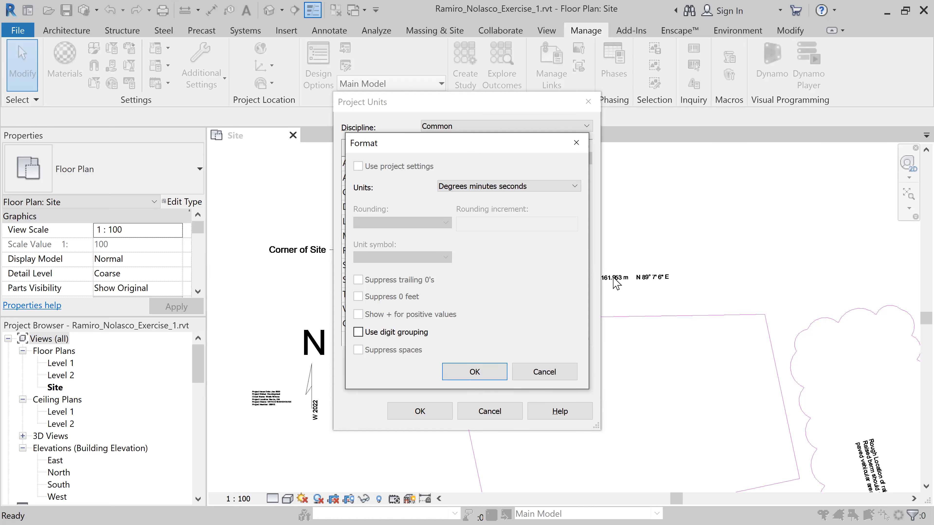
click(487, 372)
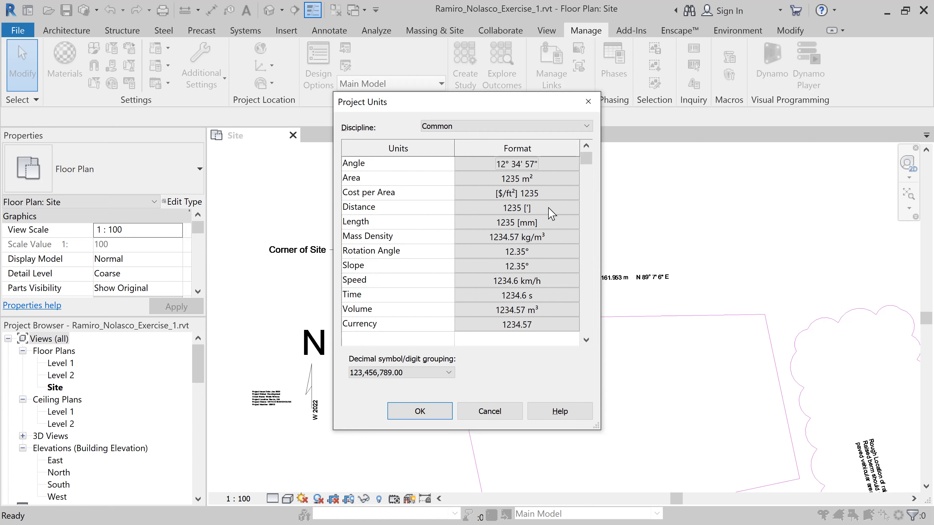
Set the project's distance units to millimeters with no unit symbol and accept the project units
click(539, 213)
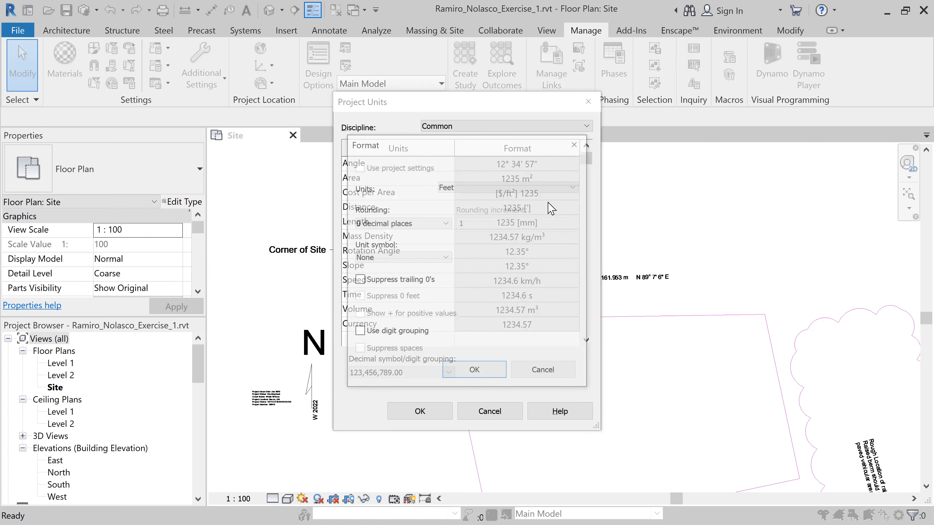
click(565, 187)
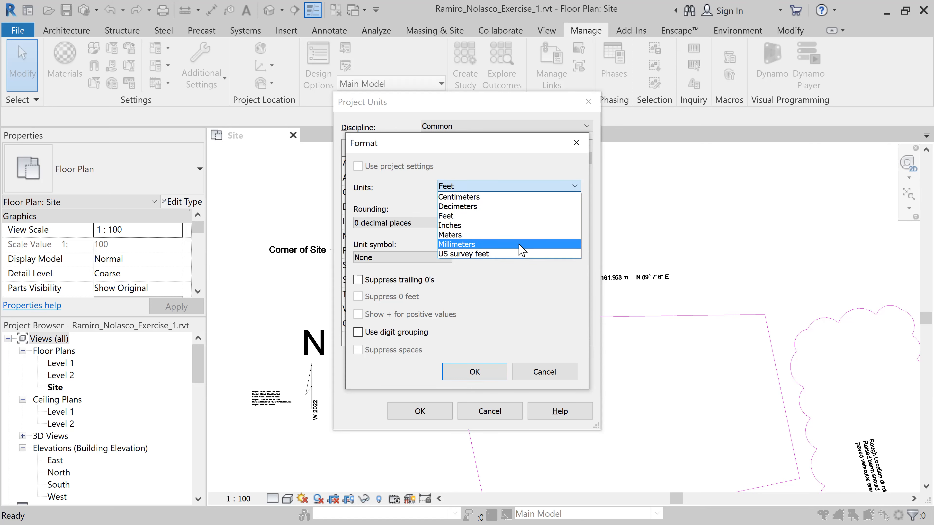
click(521, 245)
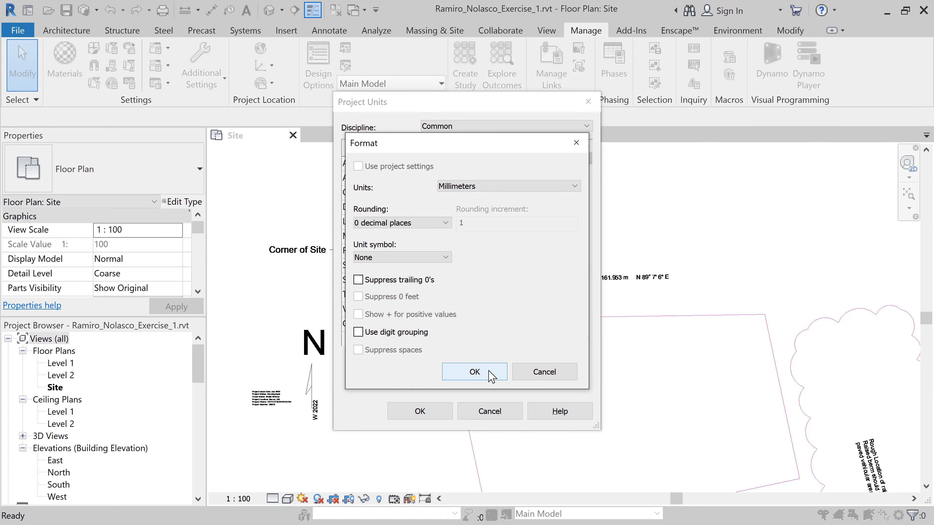
click(492, 376)
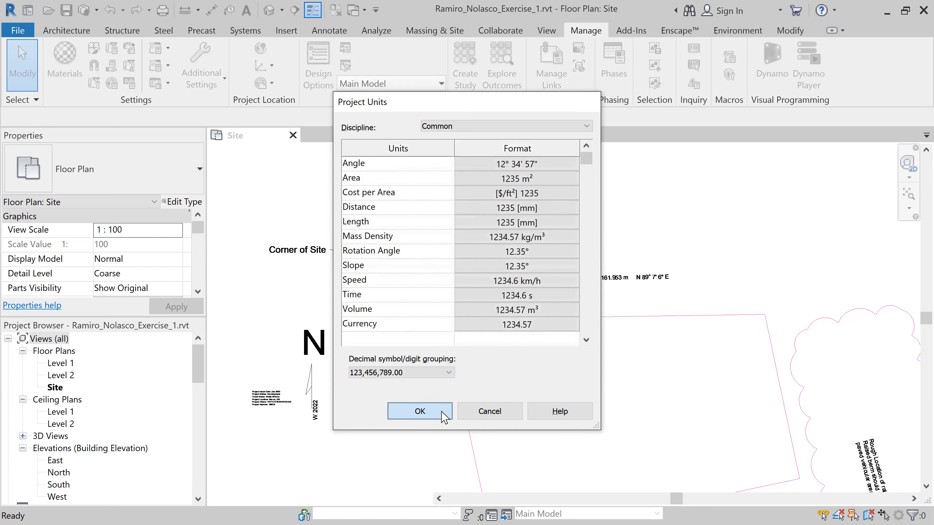
click(443, 413)
Examine the dashed five-sided lot outline east of the landscape berm and the distance and bearing labels beside it
scroll(630, 368, down, 1)
scroll(629, 368, down, 3)
middle_drag(647, 386, 470, 261)
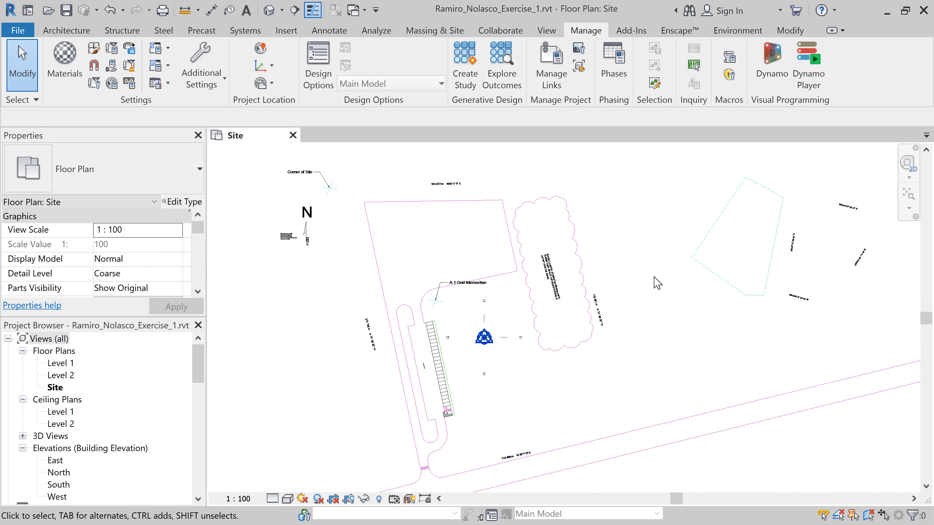
middle_drag(775, 346, 625, 387)
scroll(632, 287, up, 3)
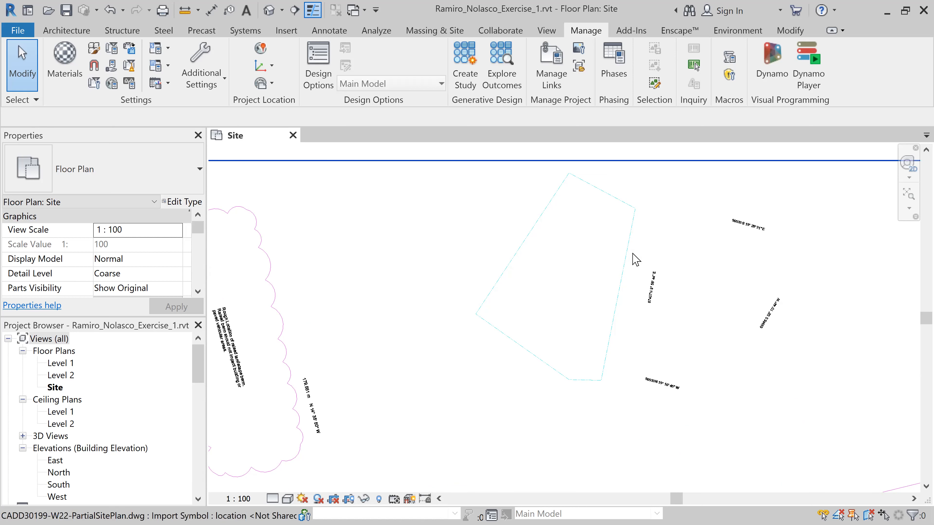
scroll(605, 374, up, 2)
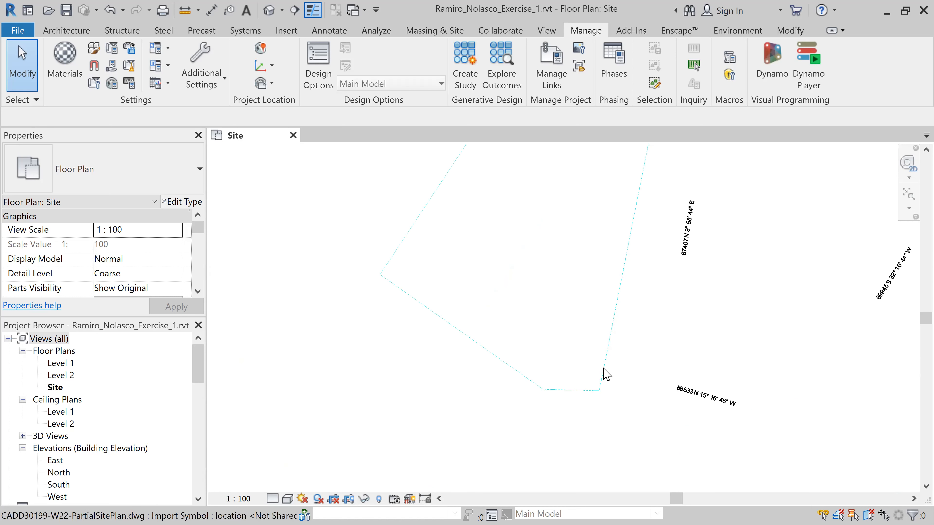
scroll(606, 369, up, 2)
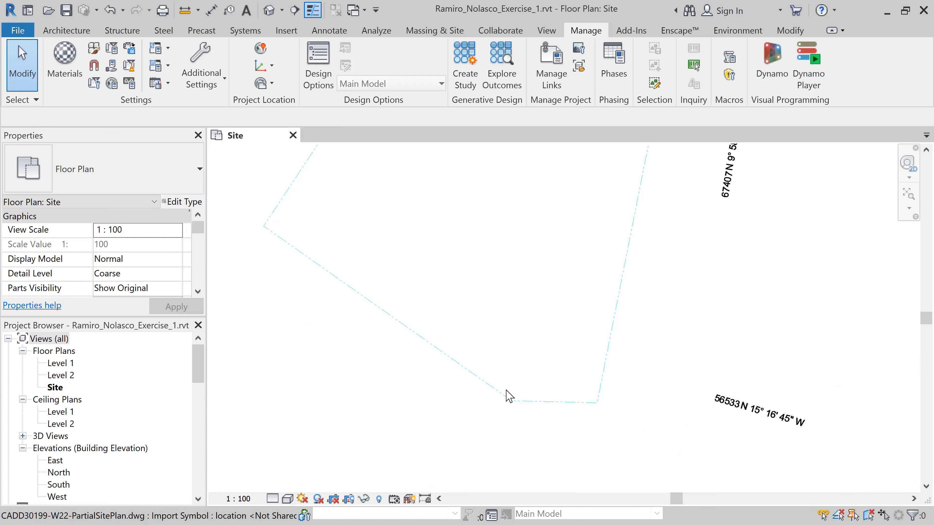
scroll(521, 393, down, 3)
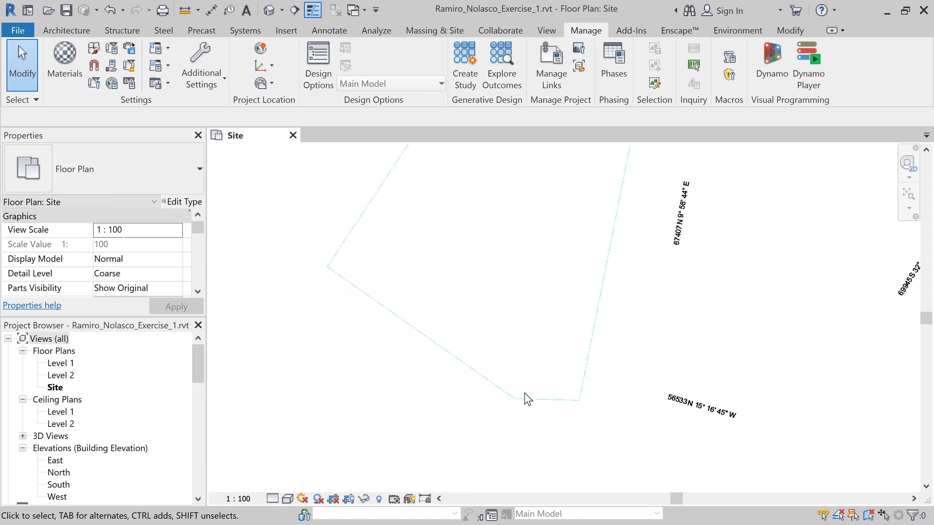
mouse_move(540, 354)
middle_down()
mouse_move(538, 343)
mouse_move(538, 365)
mouse_move(528, 363)
middle_up()
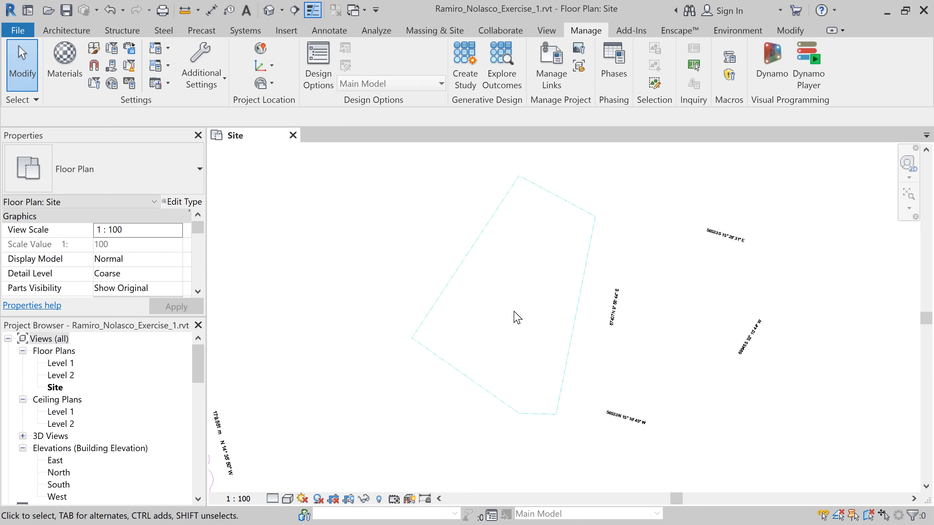
scroll(624, 319, up, 5)
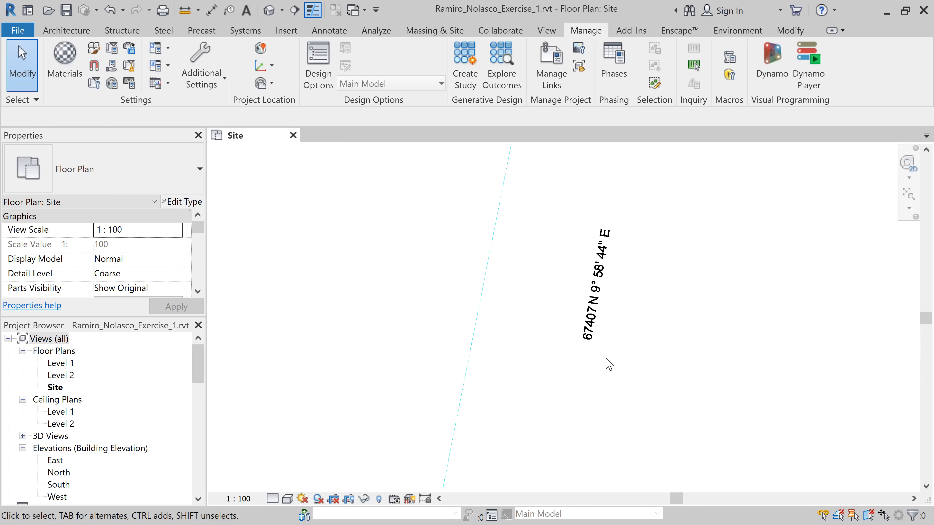
scroll(611, 377, down, 3)
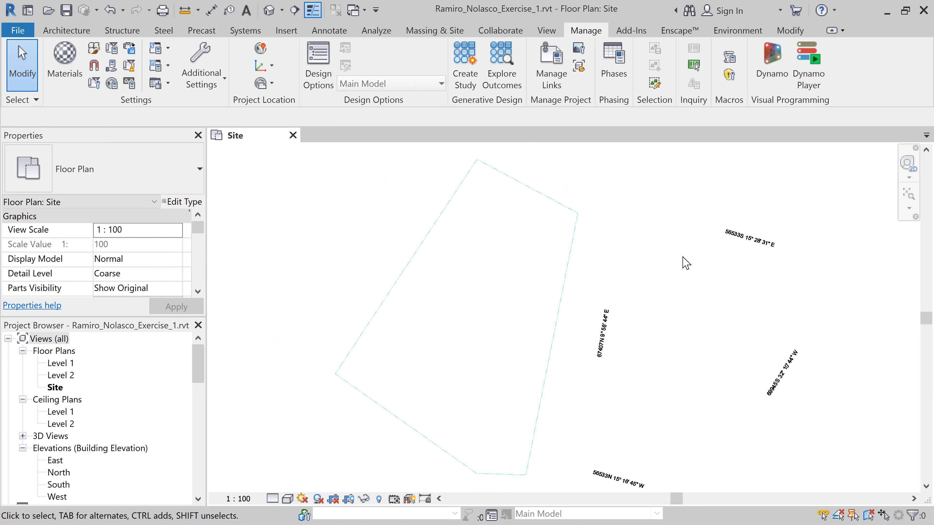
scroll(675, 419, down, 2)
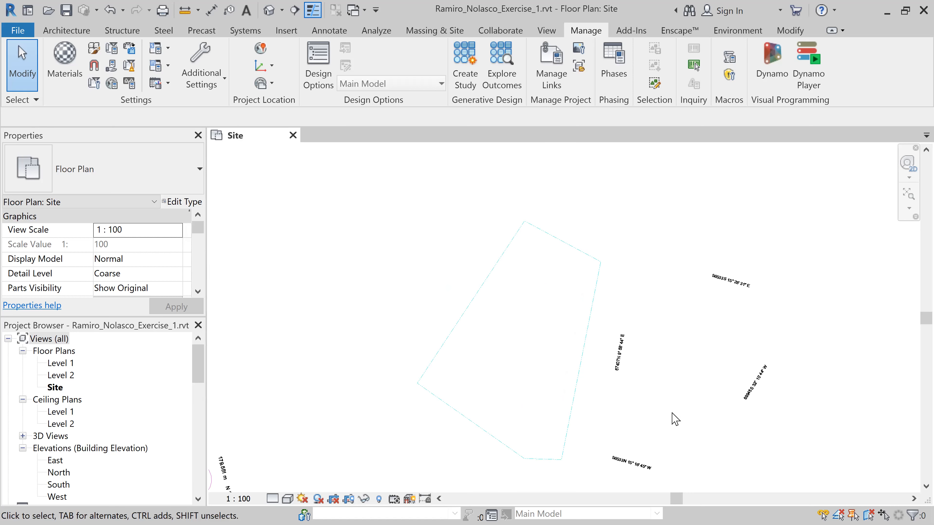
middle_drag(674, 414, 677, 379)
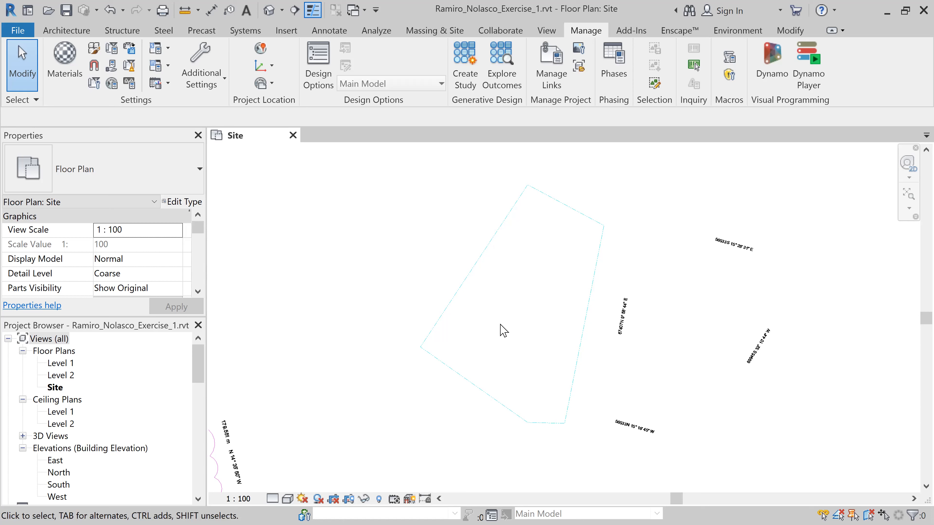
scroll(497, 348, down, 5)
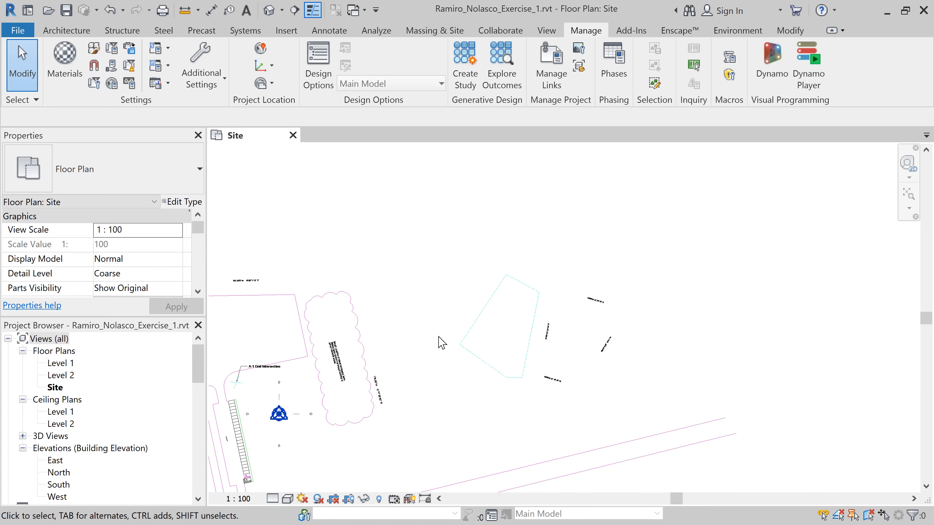
Set the Site floor plan's orientation to True North
middle_drag(493, 325, 701, 254)
scroll(701, 254, down, 1)
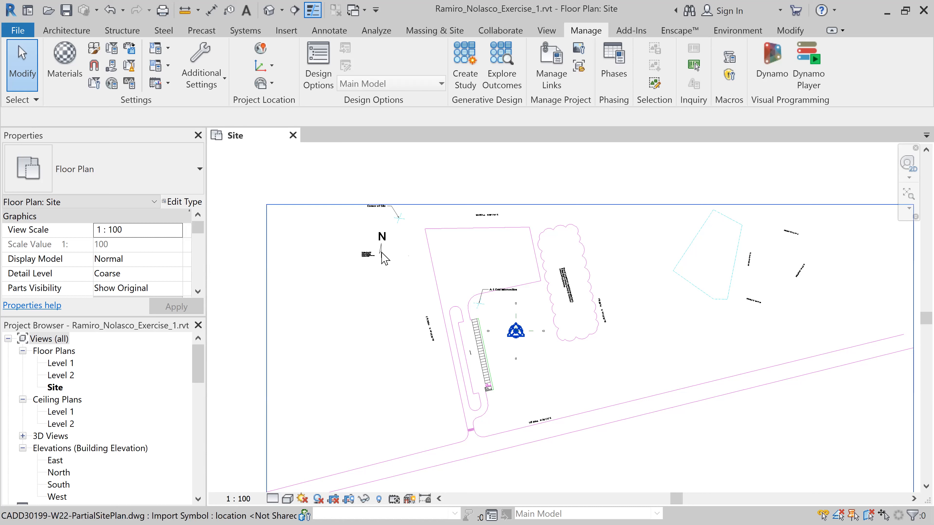
scroll(383, 253, up, 5)
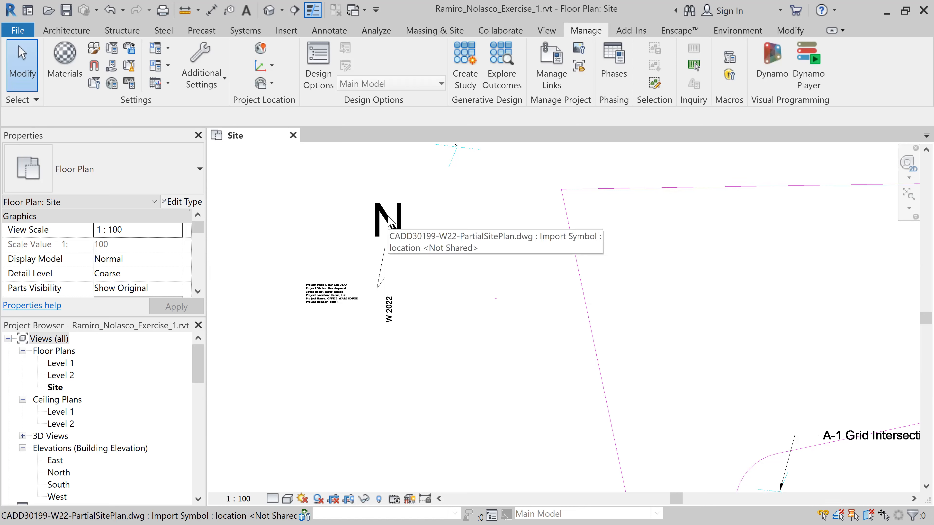
scroll(394, 308, down, 2)
scroll(391, 308, down, 2)
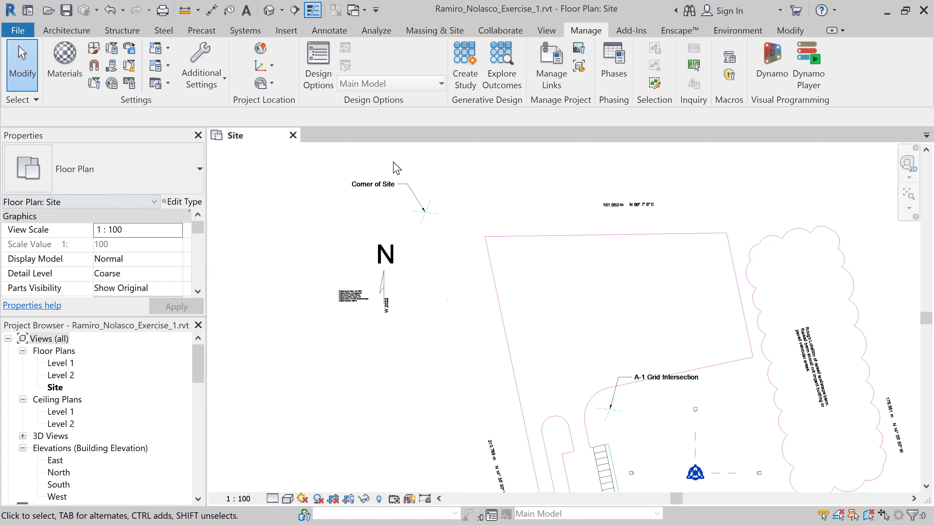
scroll(151, 259, down, 2)
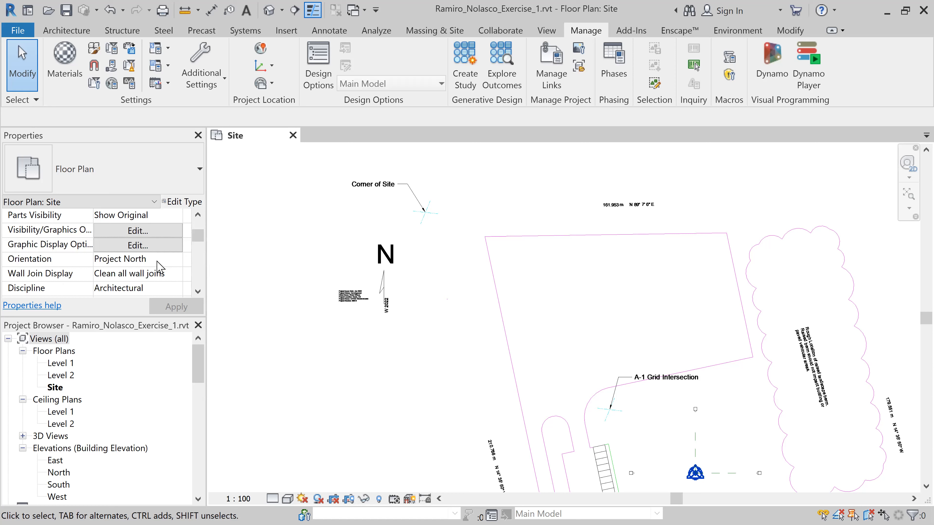
click(165, 262)
click(175, 261)
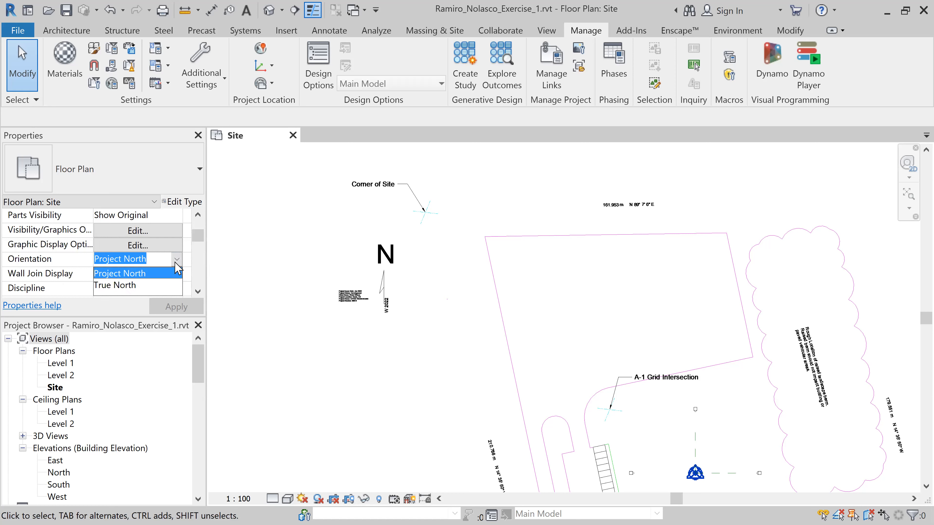
click(146, 287)
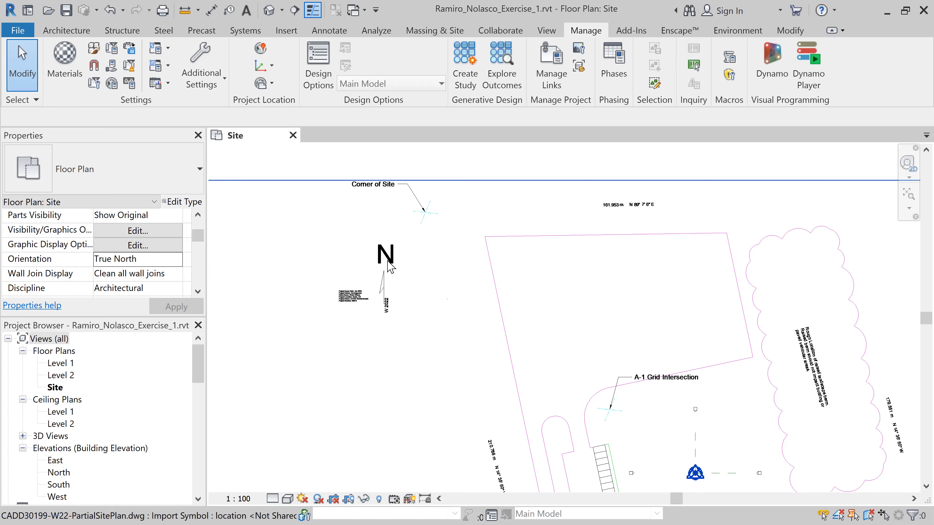
Create a sketched property line by picking all five edges of the dashed lot outline east of the landscape berm
scroll(599, 299, down, 4)
middle_drag(662, 325, 453, 325)
scroll(646, 287, up, 2)
scroll(647, 287, up, 1)
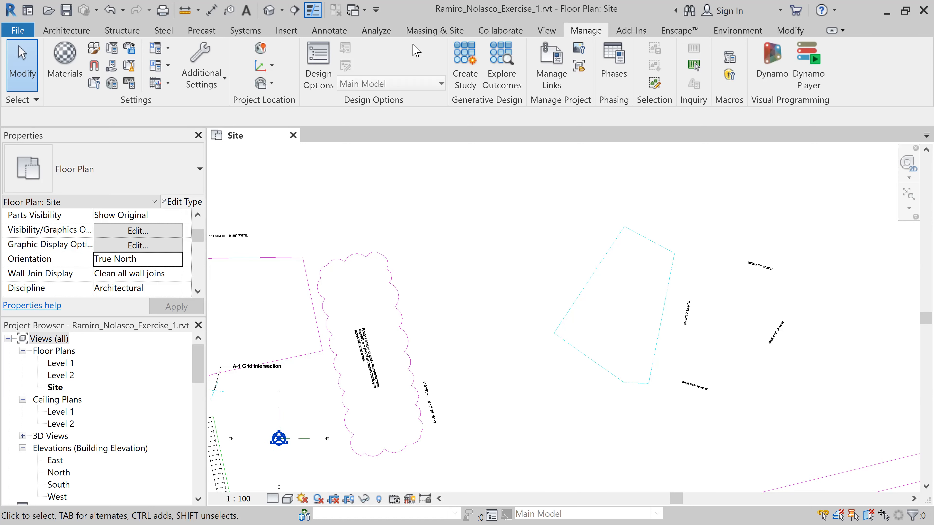
click(433, 33)
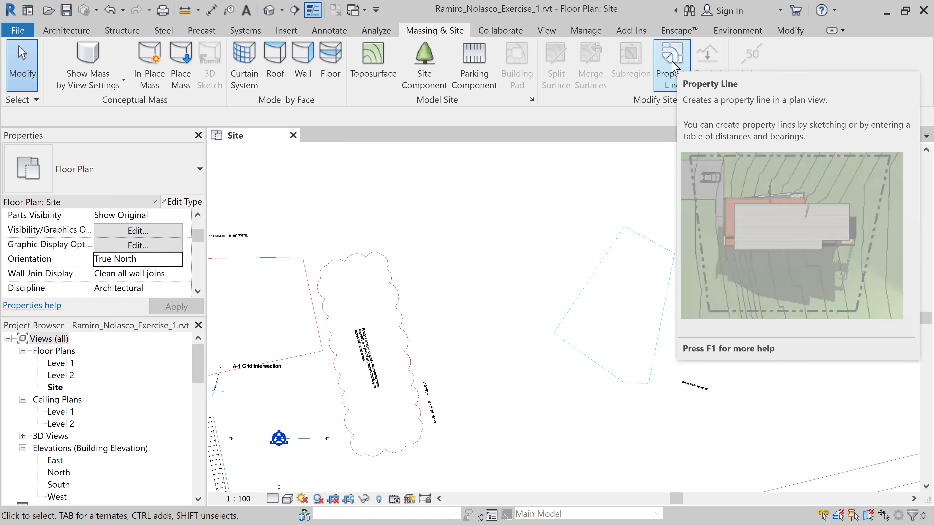
click(673, 66)
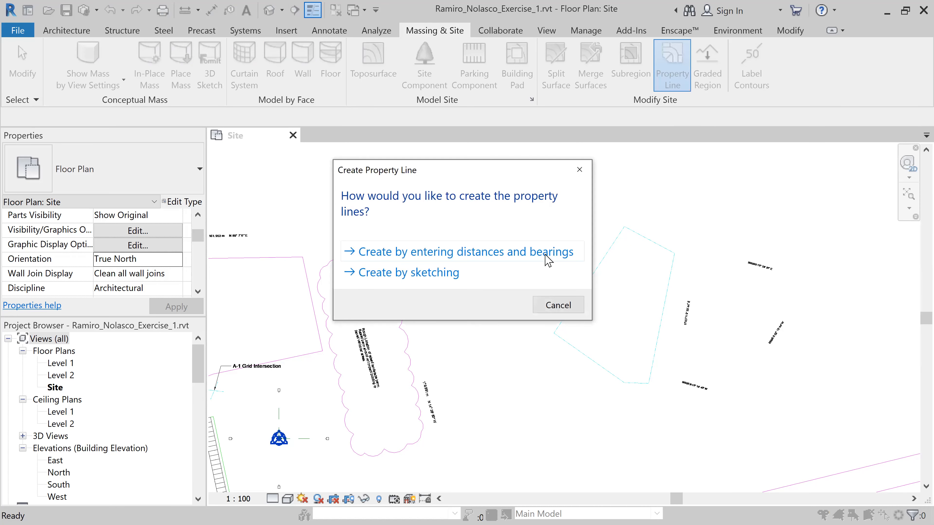
click(423, 280)
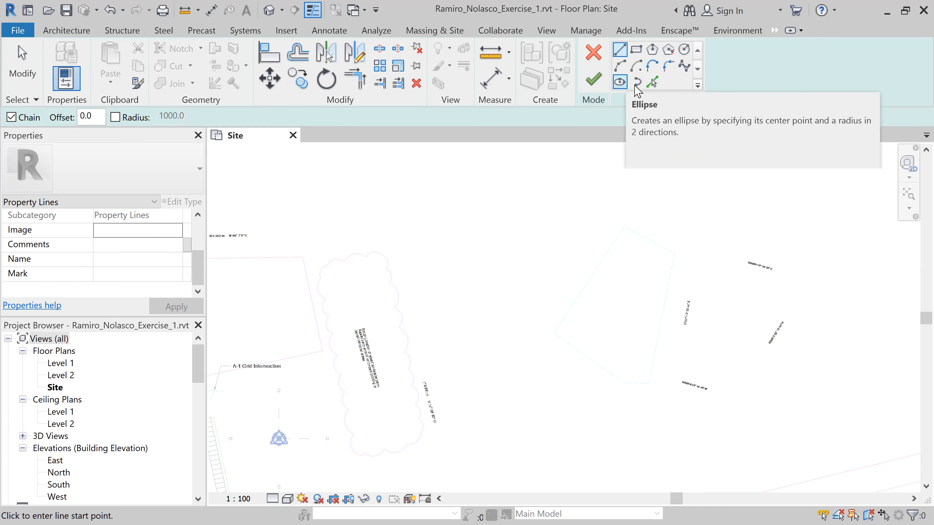
click(652, 84)
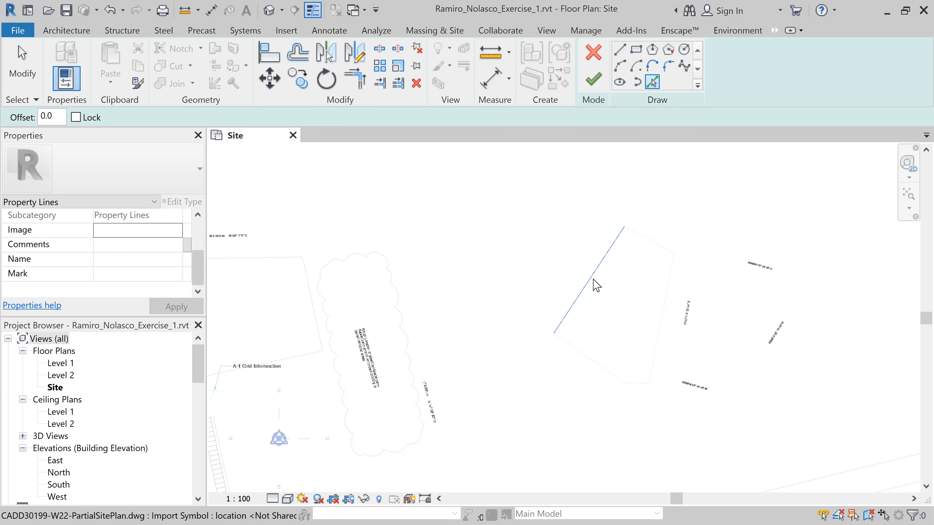
click(595, 288)
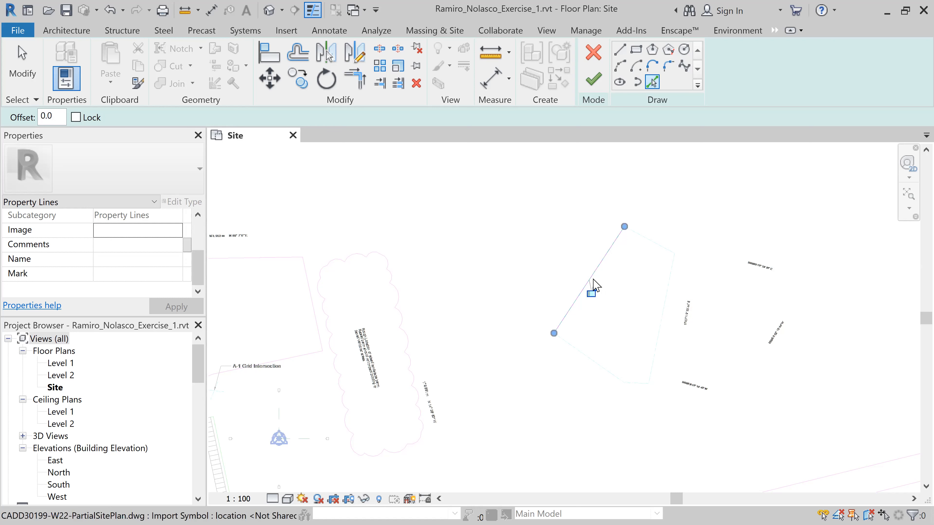
click(646, 245)
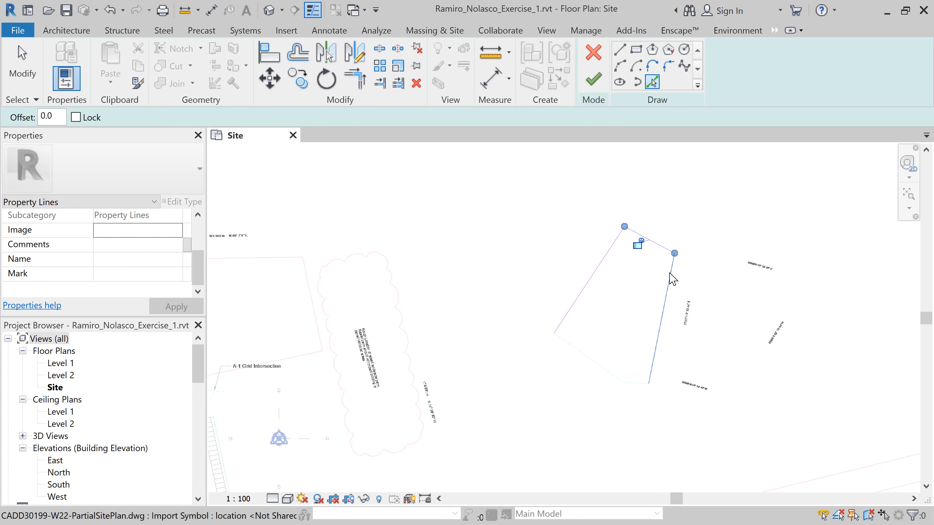
click(672, 281)
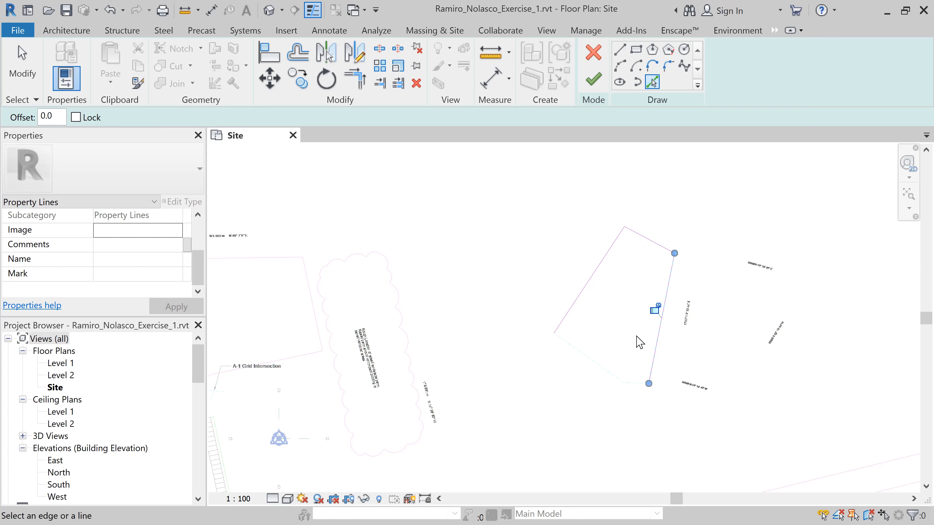
click(638, 383)
click(601, 366)
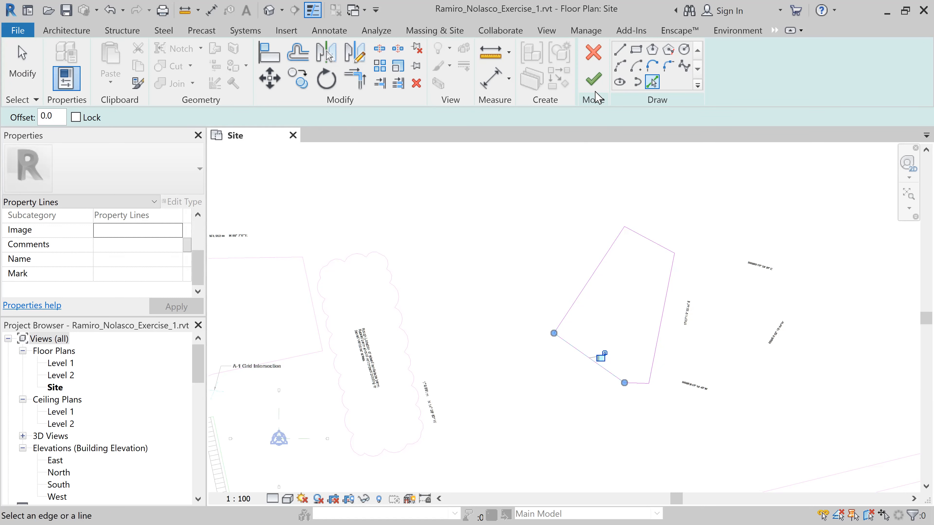
click(593, 78)
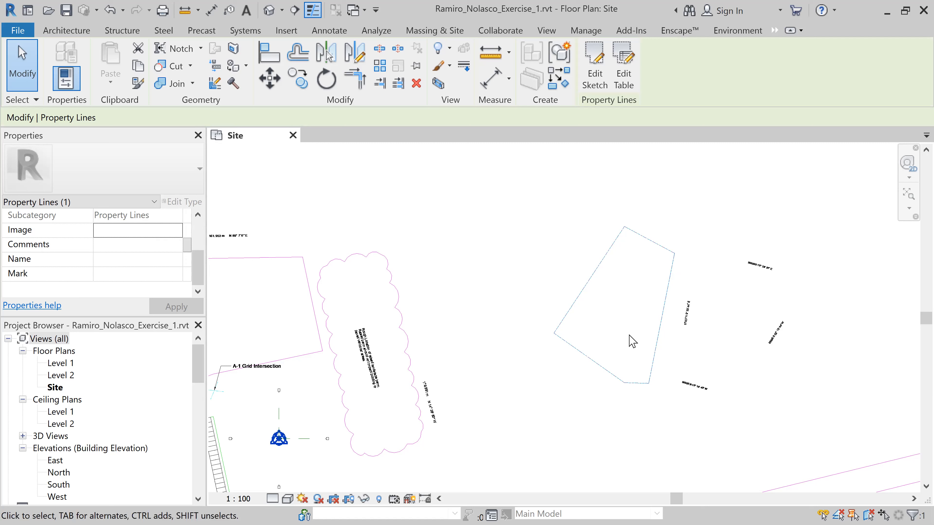
scroll(695, 328, up, 5)
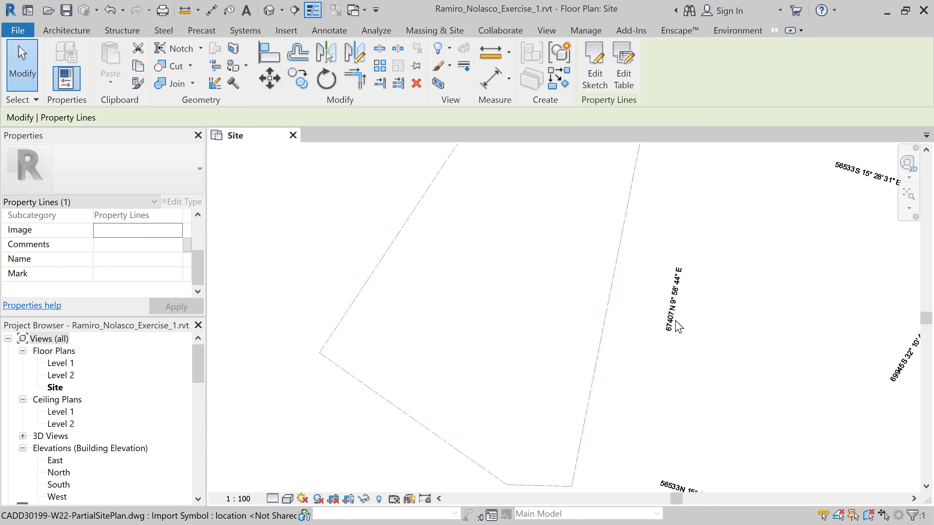
scroll(684, 327, down, 4)
scroll(690, 327, down, 1)
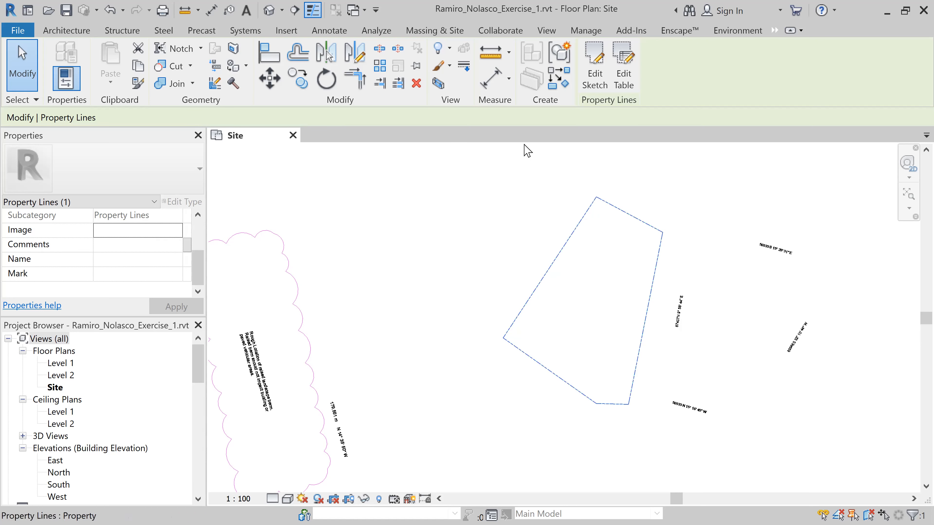
click(297, 30)
click(444, 31)
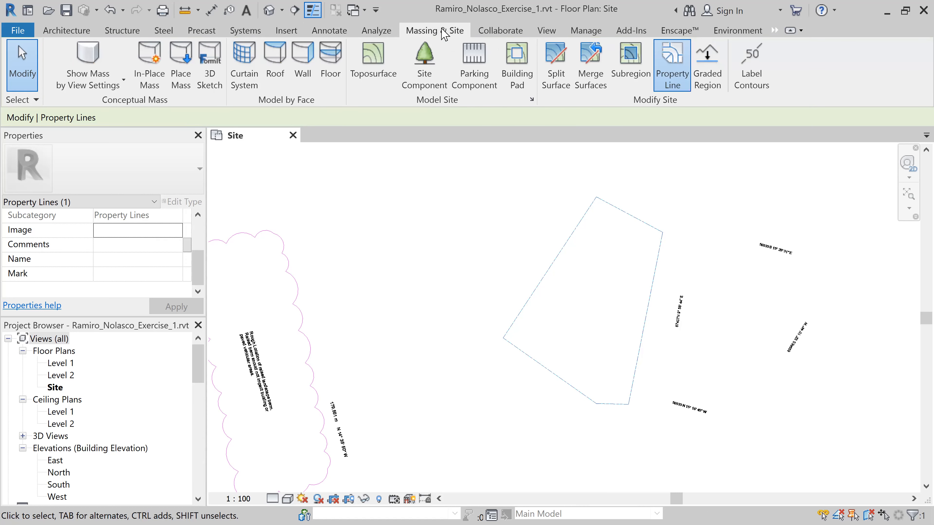
click(672, 58)
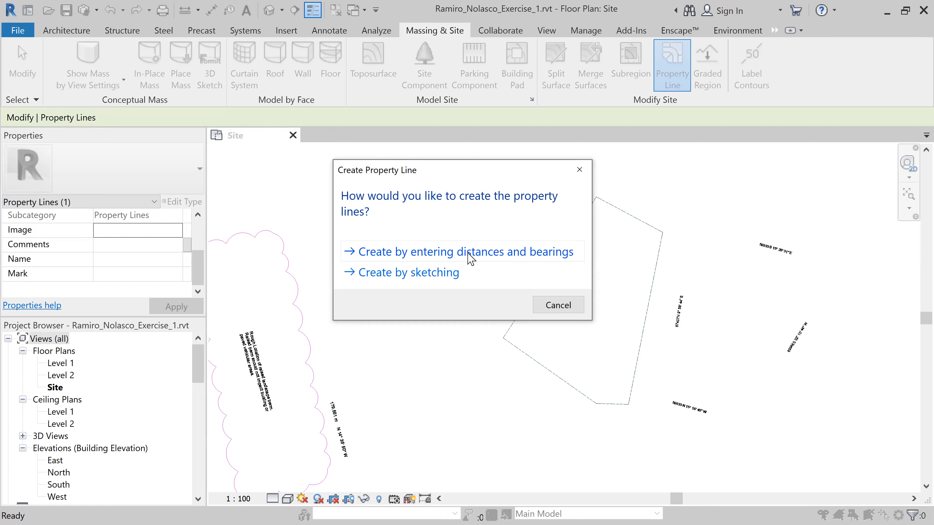
click(558, 305)
Examine the distance and bearing labels along the north, west, south and east sides of the main site
scroll(437, 323, down, 3)
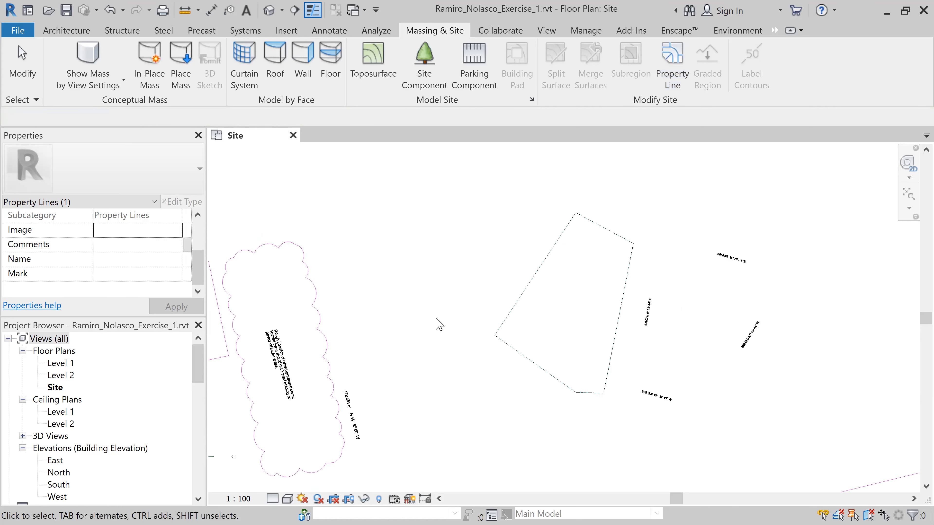
middle_drag(431, 319, 720, 313)
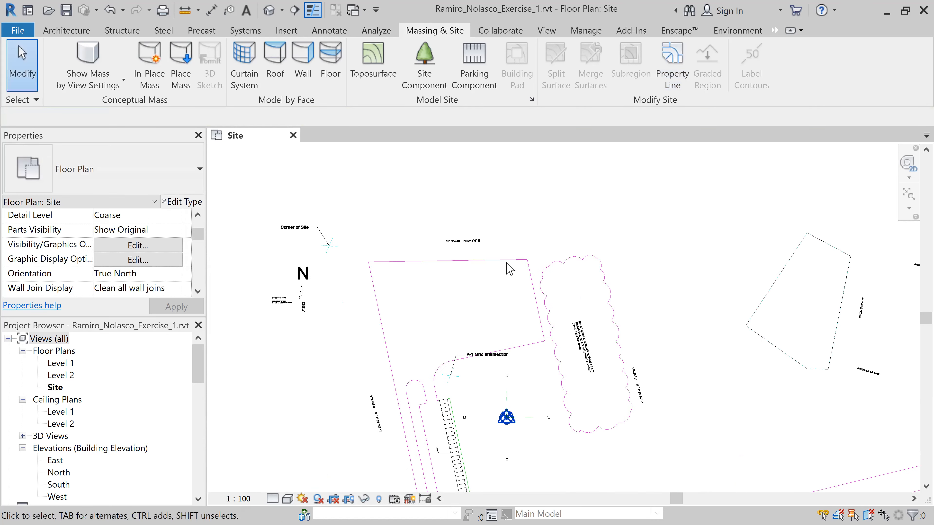
scroll(453, 240, up, 5)
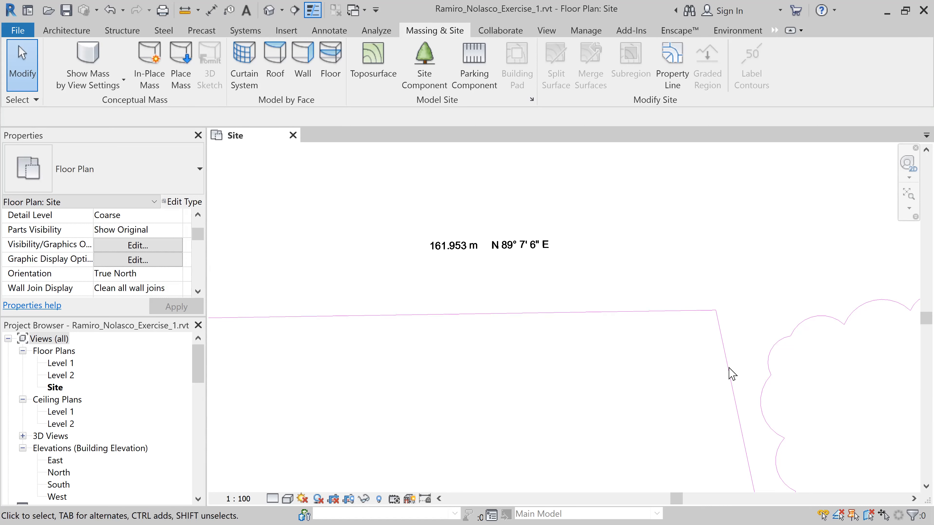
scroll(732, 372, down, 3)
middle_drag(583, 367, 606, 111)
scroll(485, 464, up, 2)
scroll(486, 457, up, 2)
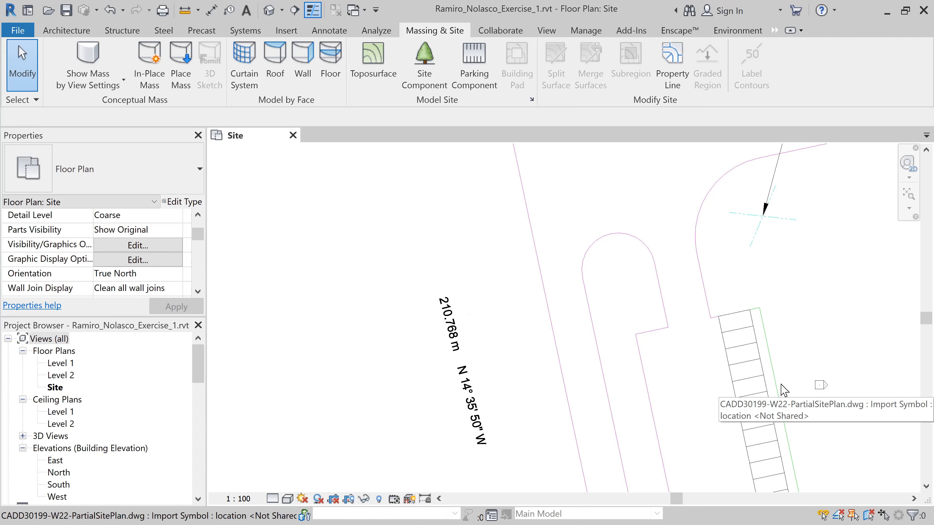
scroll(783, 389, down, 4)
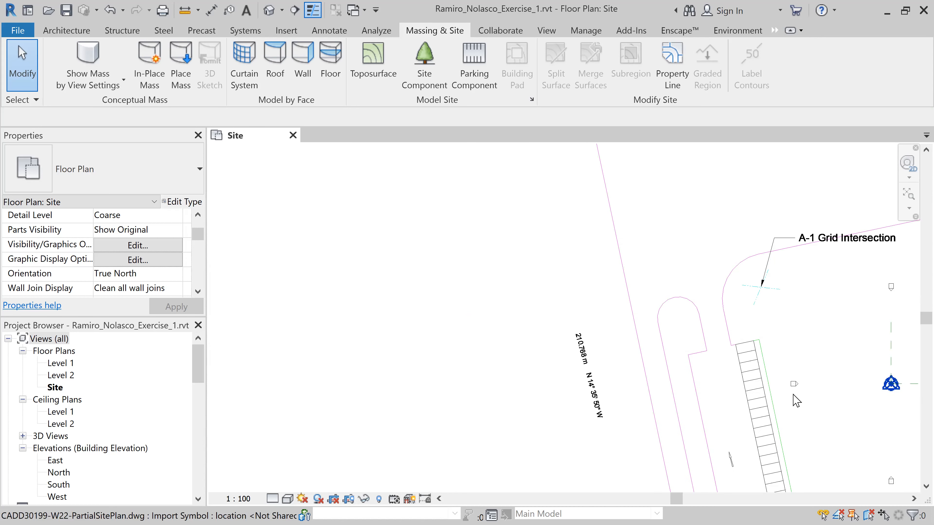
middle_drag(739, 383, 460, 162)
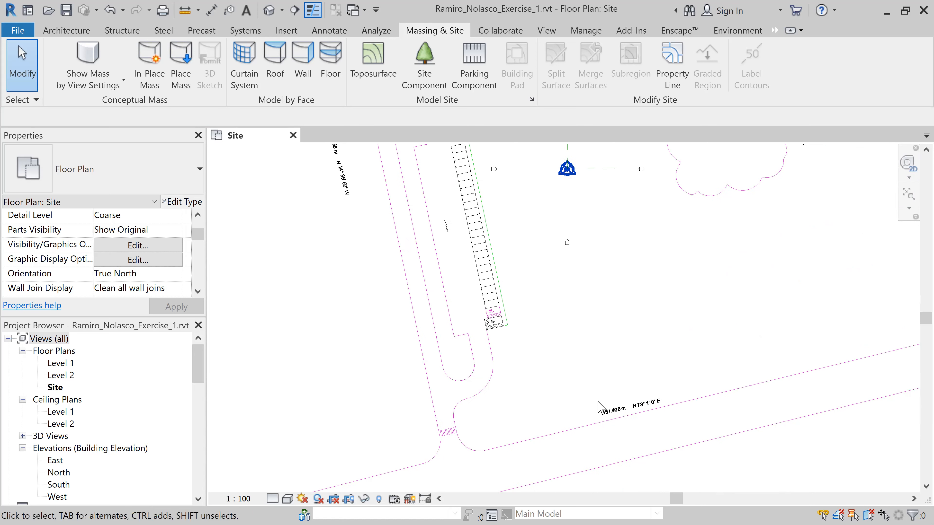
scroll(651, 425, up, 3)
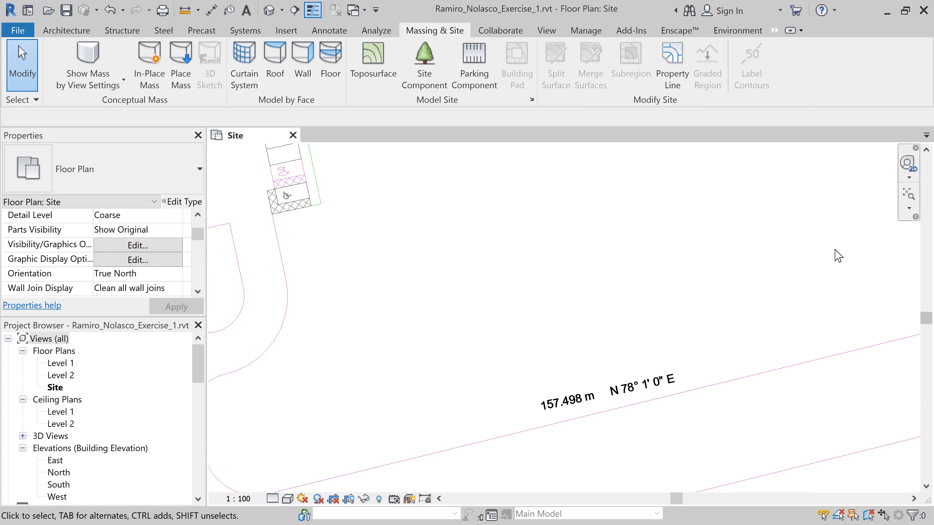
scroll(765, 286, down, 4)
scroll(806, 255, down, 5)
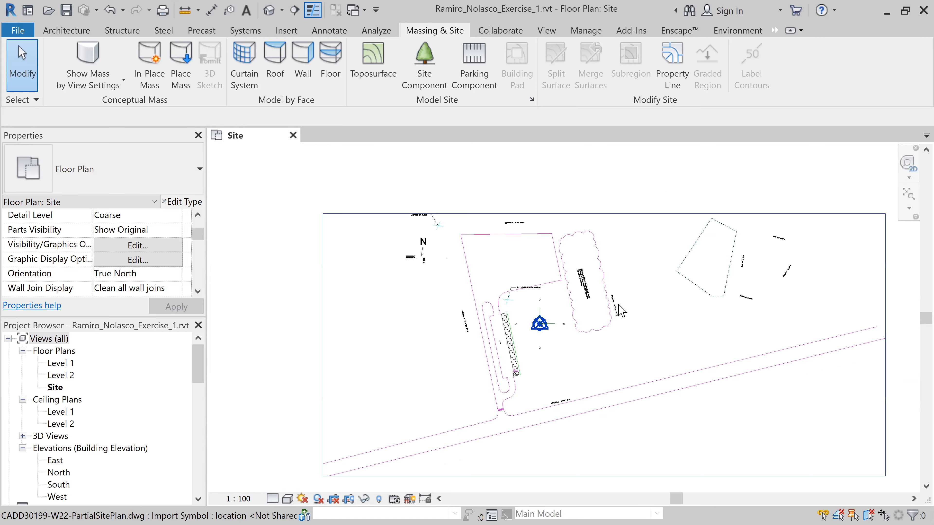
scroll(620, 313, up, 7)
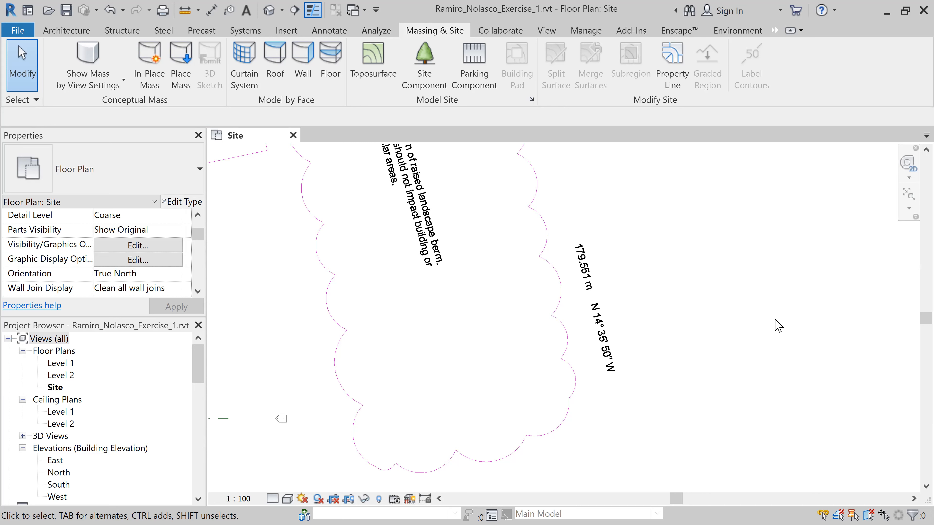
scroll(544, 311, down, 5)
scroll(583, 300, down, 2)
middle_drag(608, 308, 686, 306)
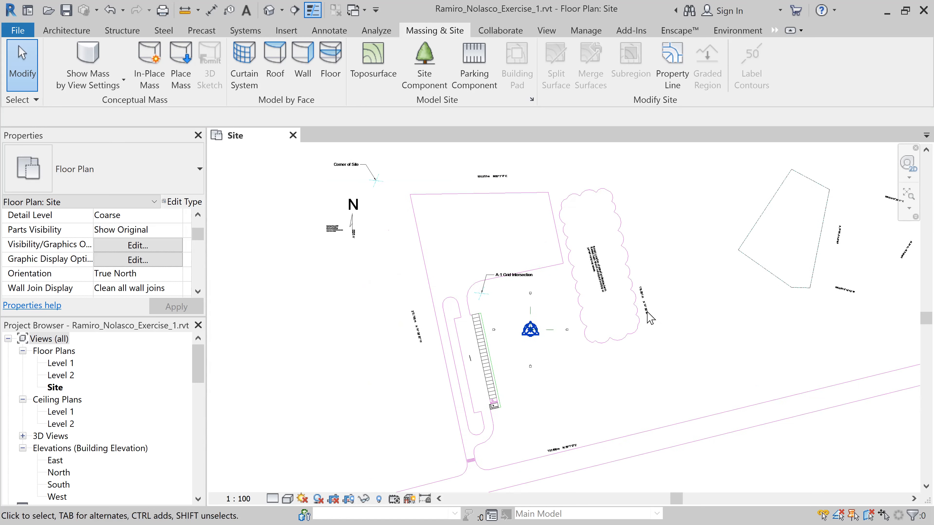
Start a property line from distances and bearings, and set the first deed line's distance to 161.953 m
click(673, 61)
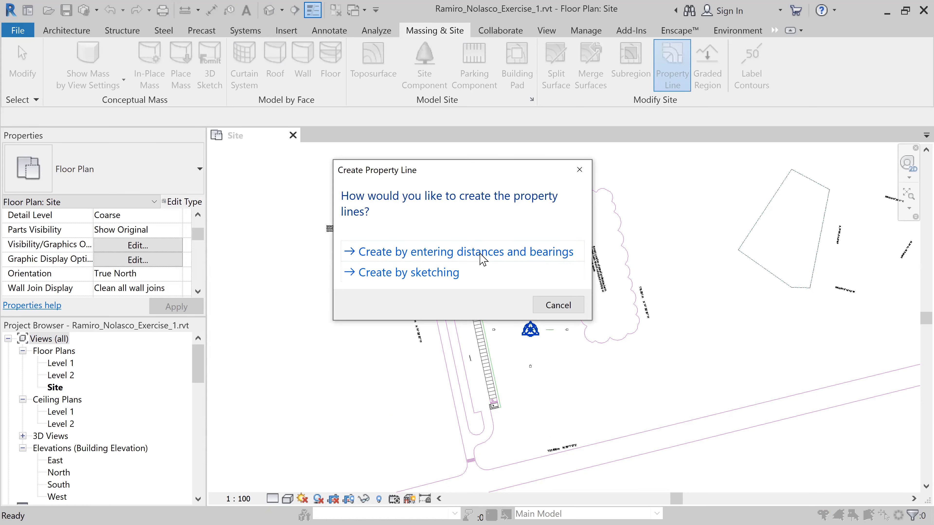
click(483, 259)
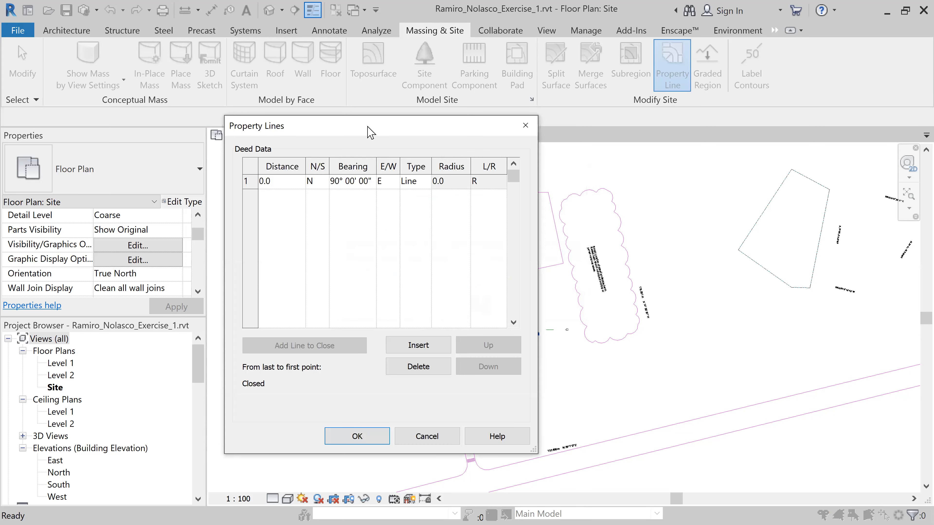
drag(370, 130, 656, 133)
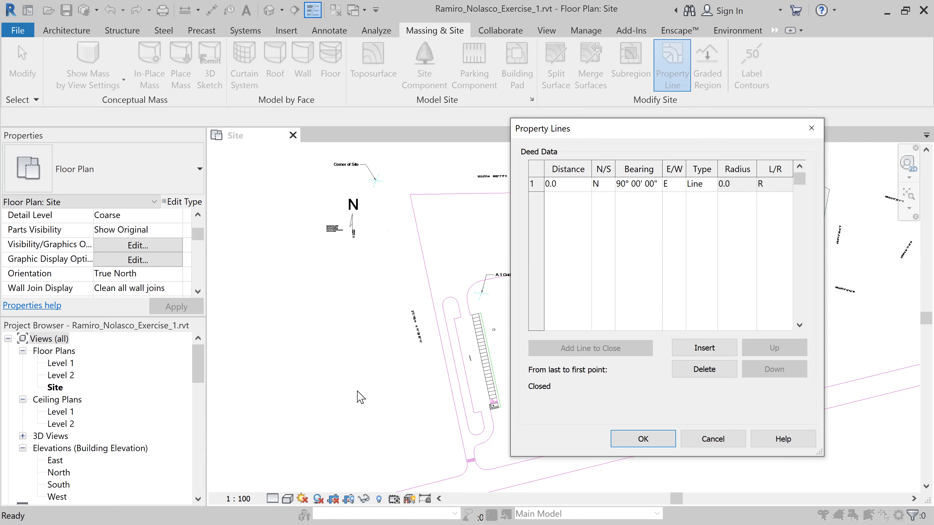
drag(647, 137, 559, 143)
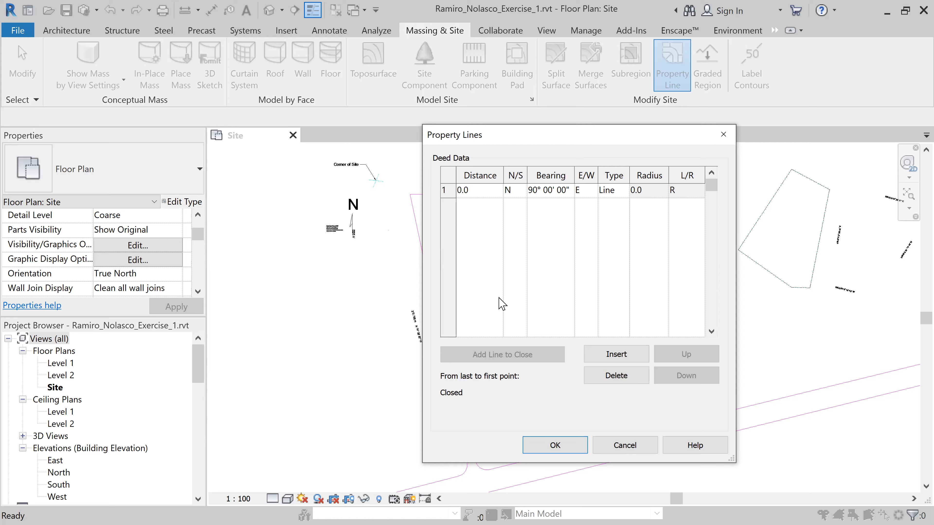
click(483, 190)
text(1)
text(61)
text(.953)
text(M)
Set the first deed line's bearing to 89° 07' 06" with direction E
click(561, 192)
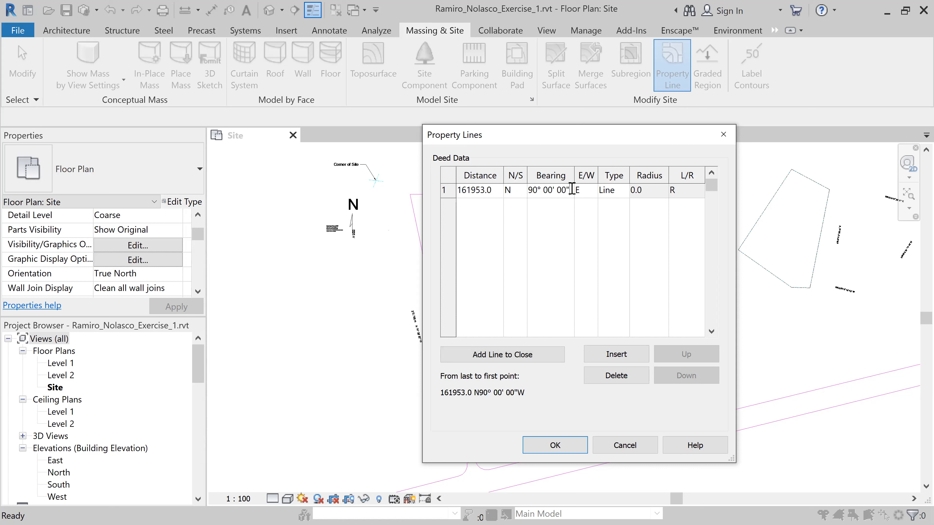
drag(572, 191, 525, 191)
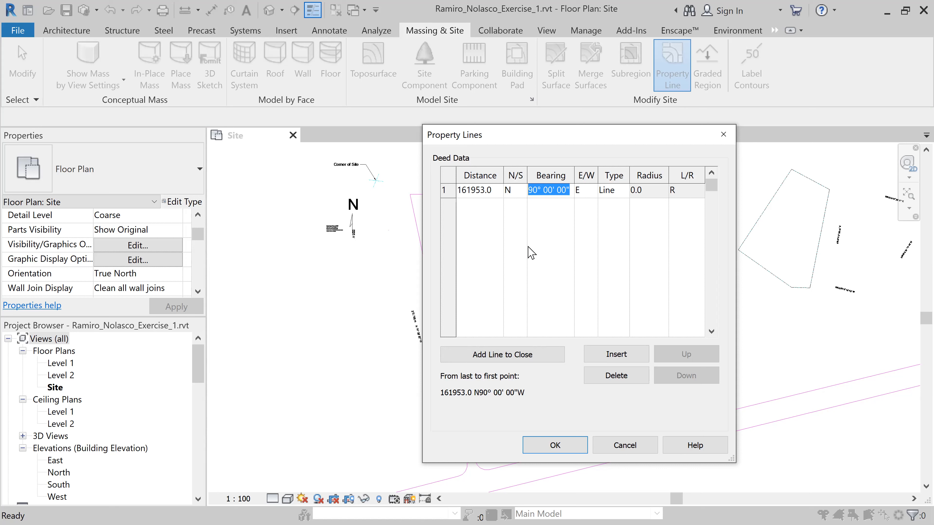
text(89)
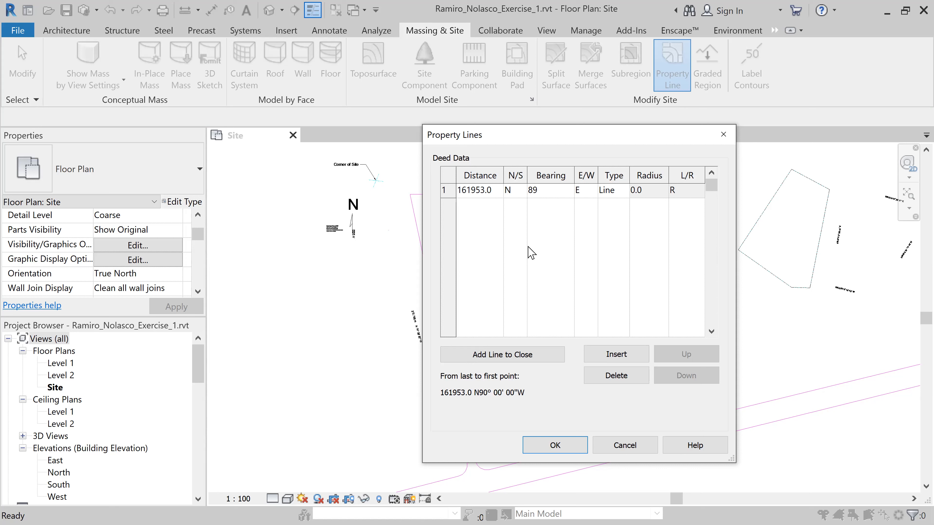
text( 7 6)
click(587, 194)
click(589, 193)
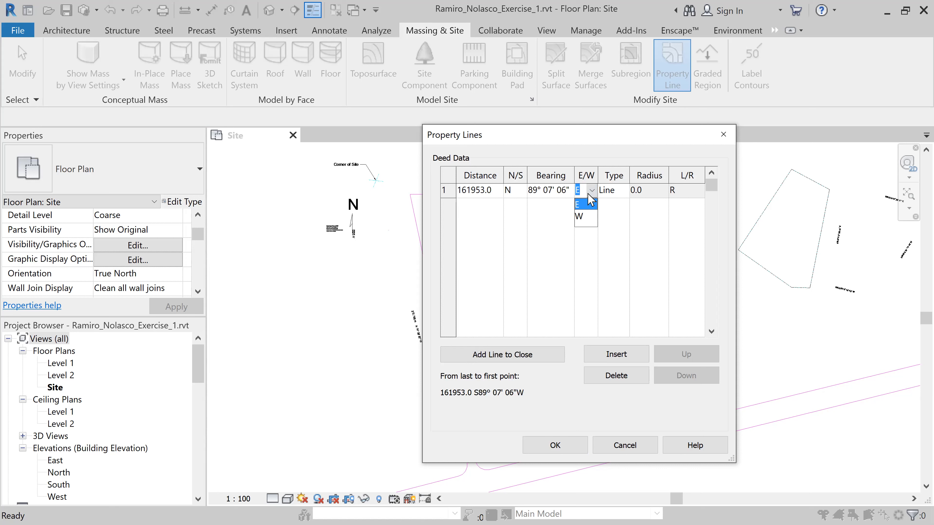
click(588, 205)
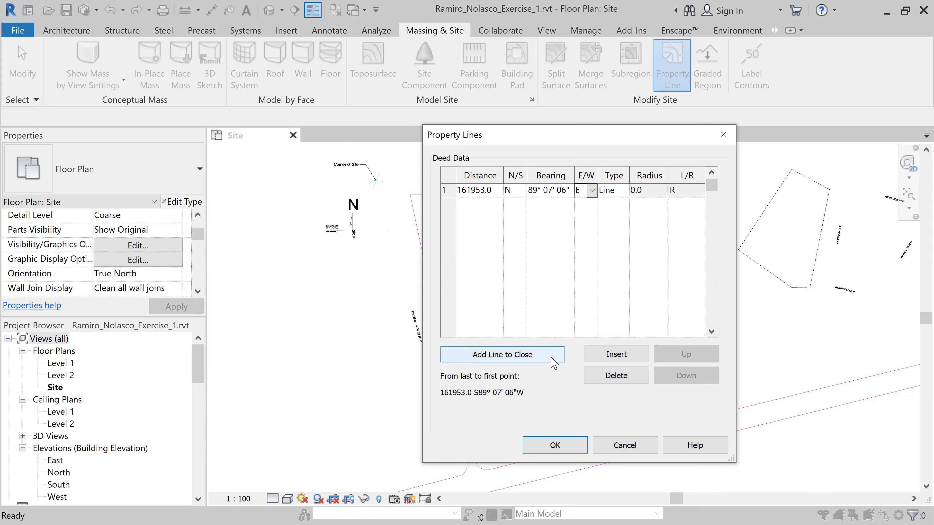
Add a second deed line with a distance of 179.551 m
click(627, 359)
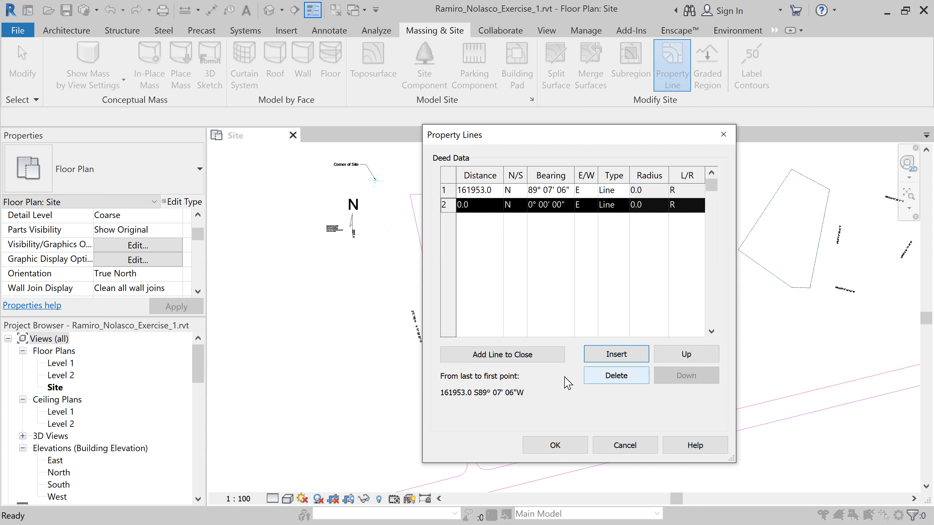
click(486, 205)
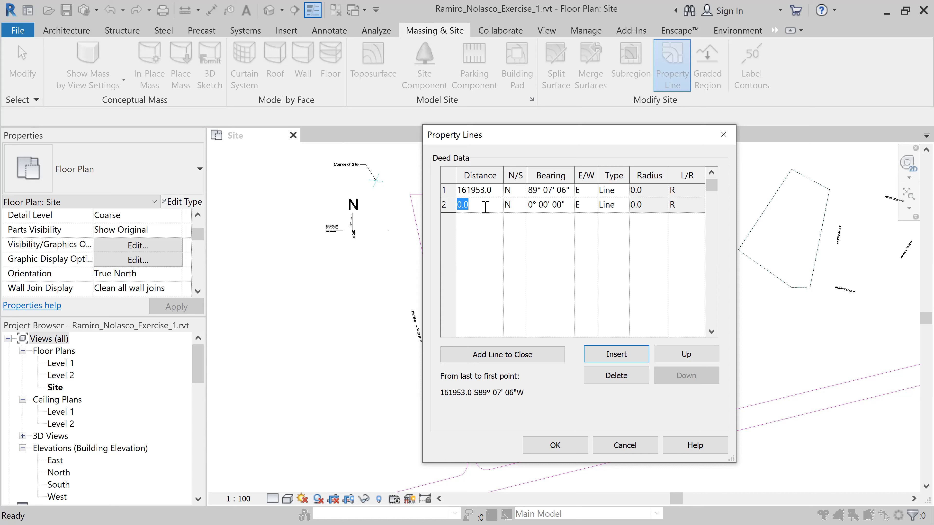
text(179.55)
text( m)
Set the second deed line's bearing to N 14° 35' 50" W
click(518, 205)
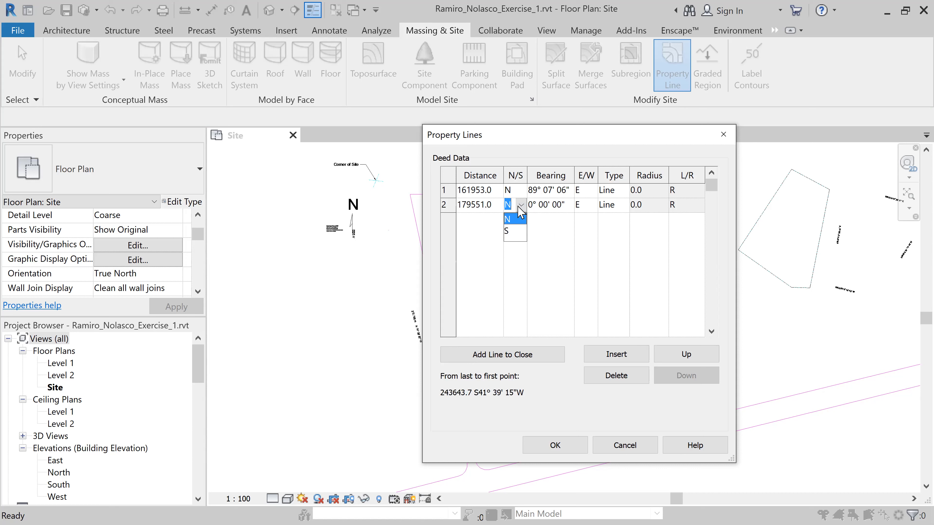
click(521, 219)
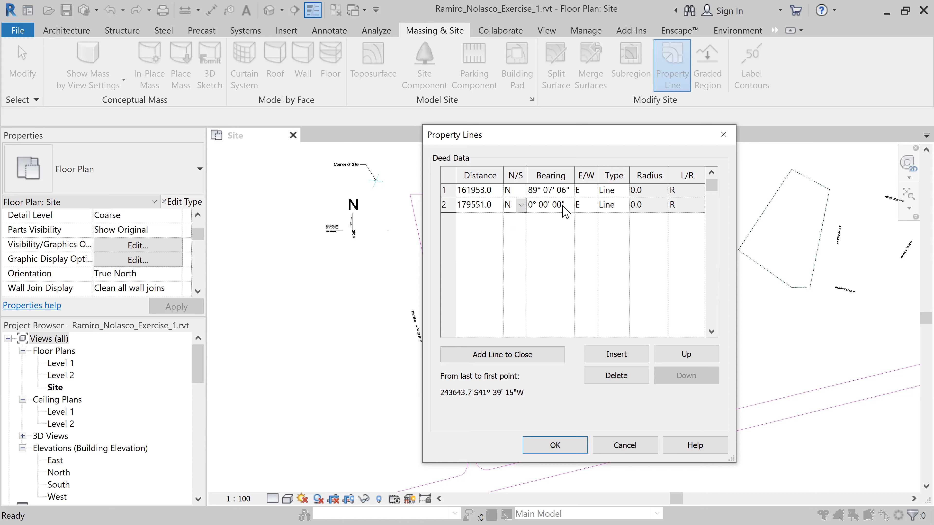
click(565, 205)
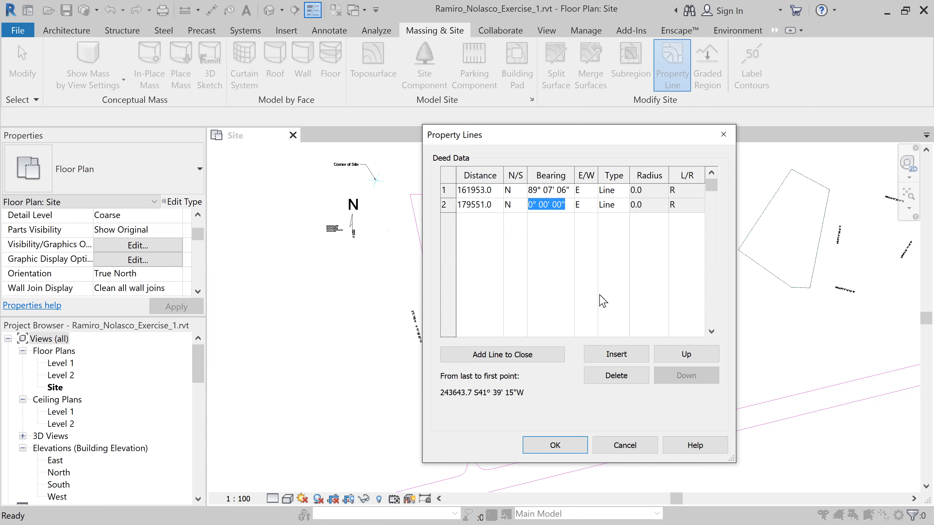
text(14)
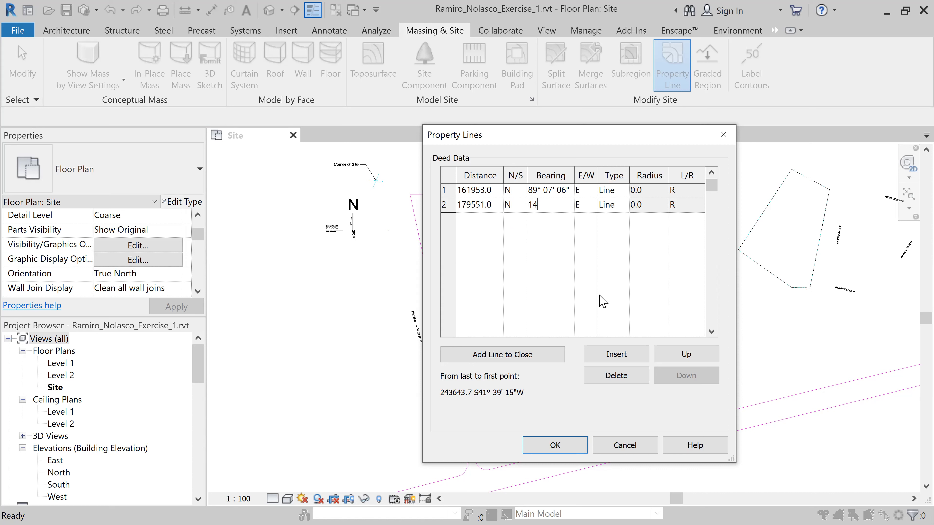
text( 35 50)
click(593, 210)
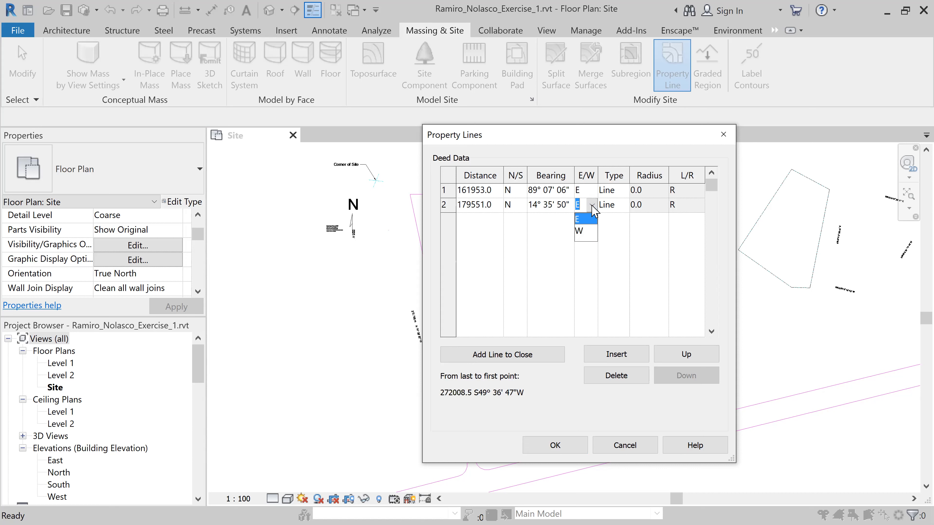
click(590, 235)
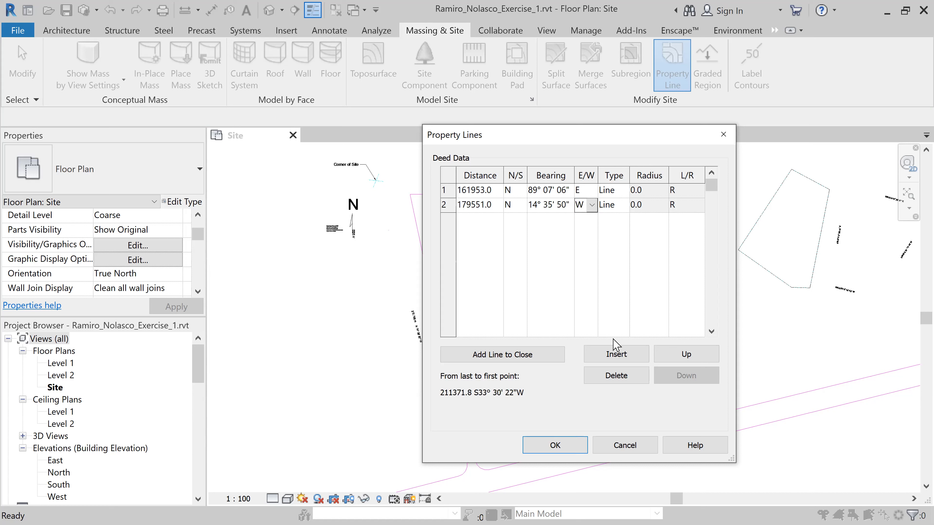
Add a third deed line with a distance of 157.498 m
click(606, 352)
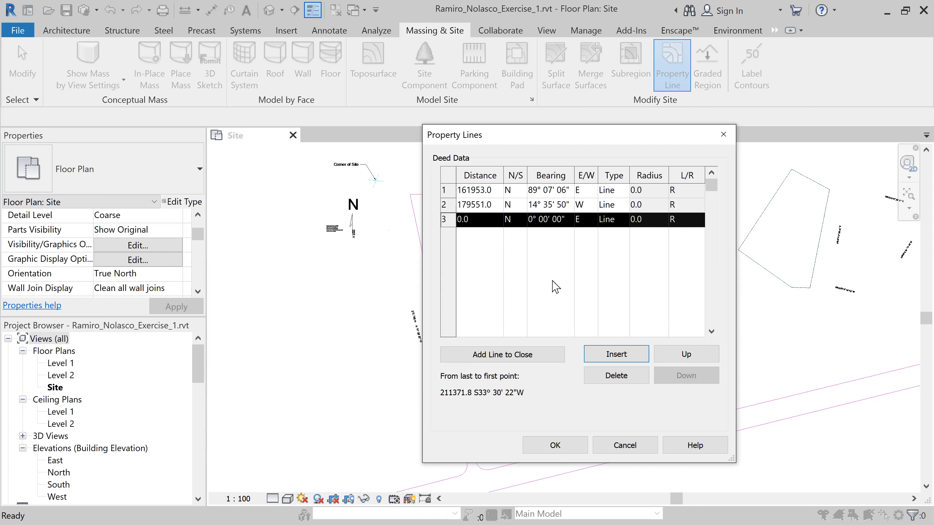
click(486, 212)
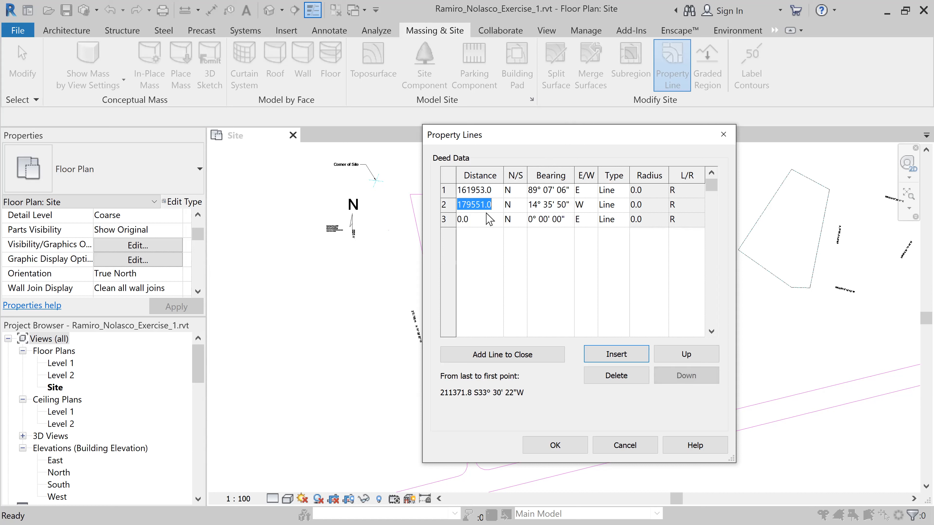
click(485, 220)
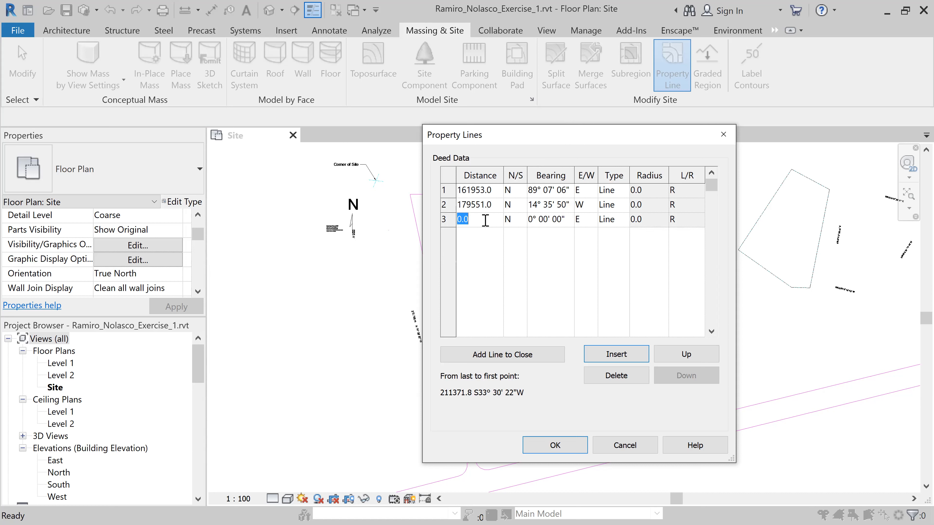
text(157.498m)
Set the third deed line's bearing to 78° 01' 00" with direction E
click(569, 219)
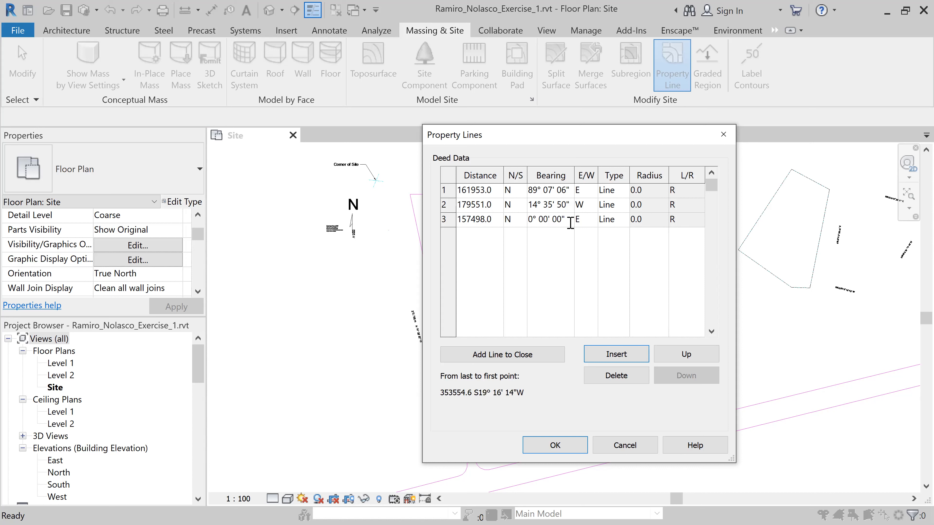
drag(570, 219, 526, 221)
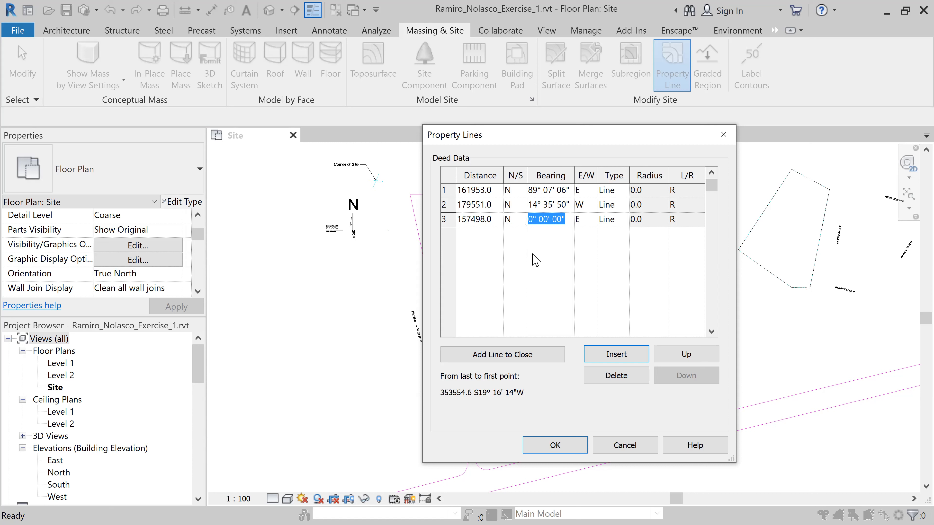
text(78 )
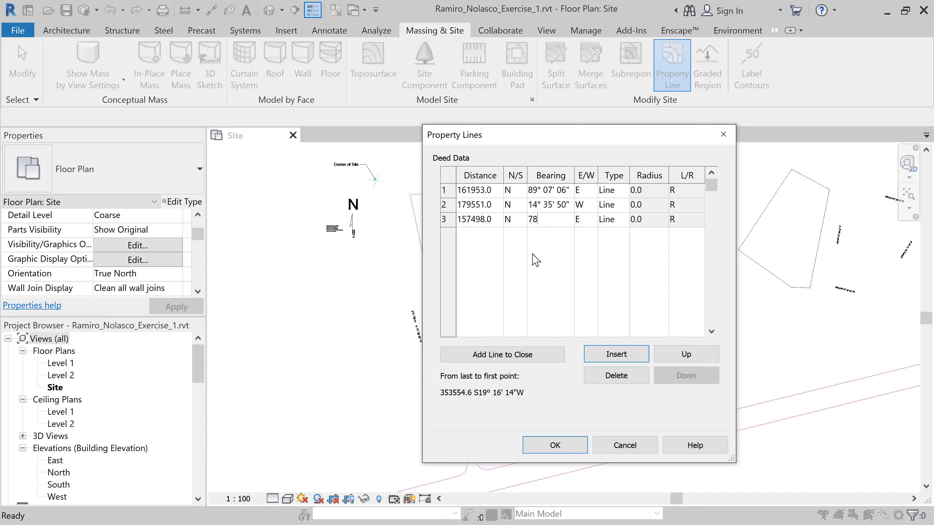
text(1 )
text(0)
click(587, 225)
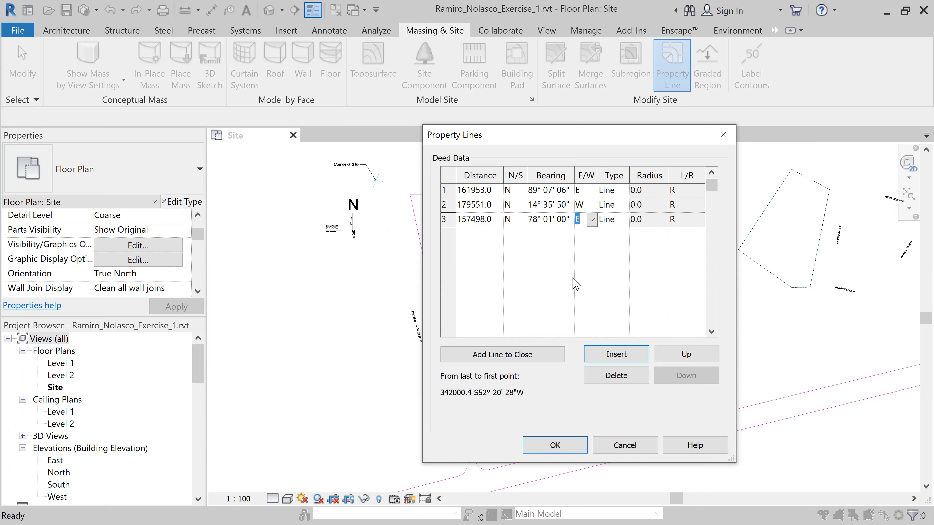
Add a fourth deed line with a distance of 210.768 m
click(617, 355)
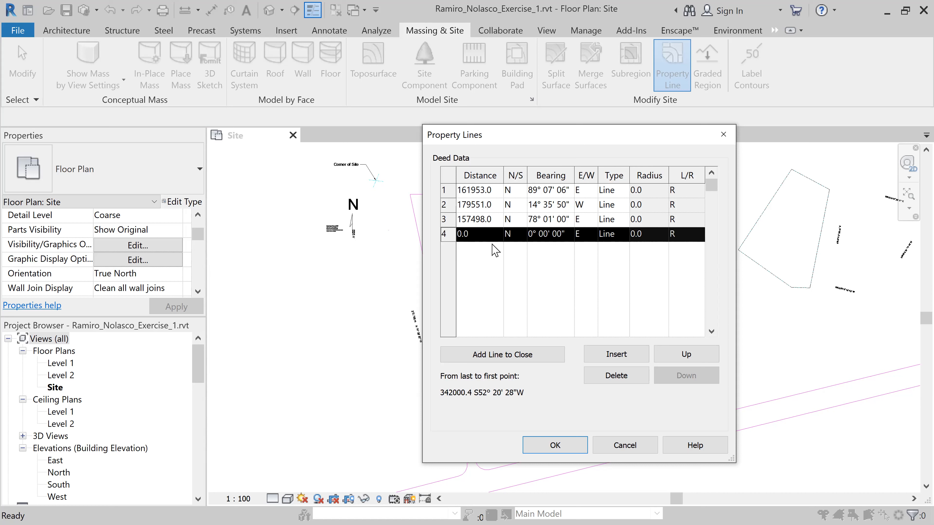
click(487, 235)
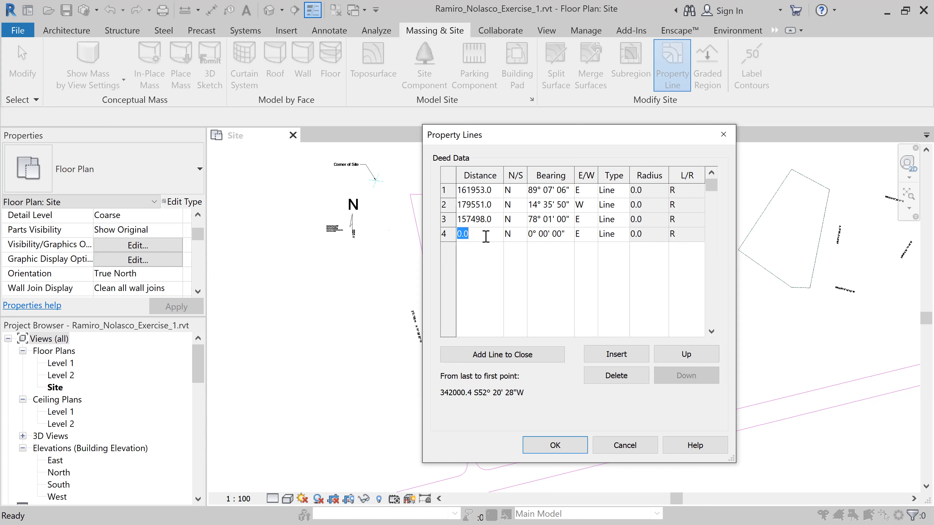
text(210.768m)
Set the fourth deed line's bearing to N 14° 35' 50" W
click(517, 238)
click(521, 235)
click(523, 247)
click(558, 235)
drag(567, 233, 522, 234)
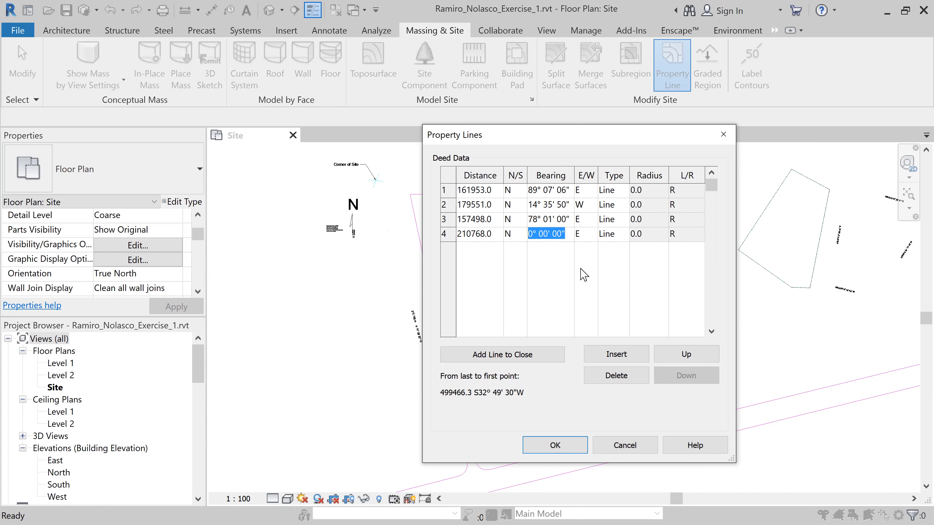
text(14 )
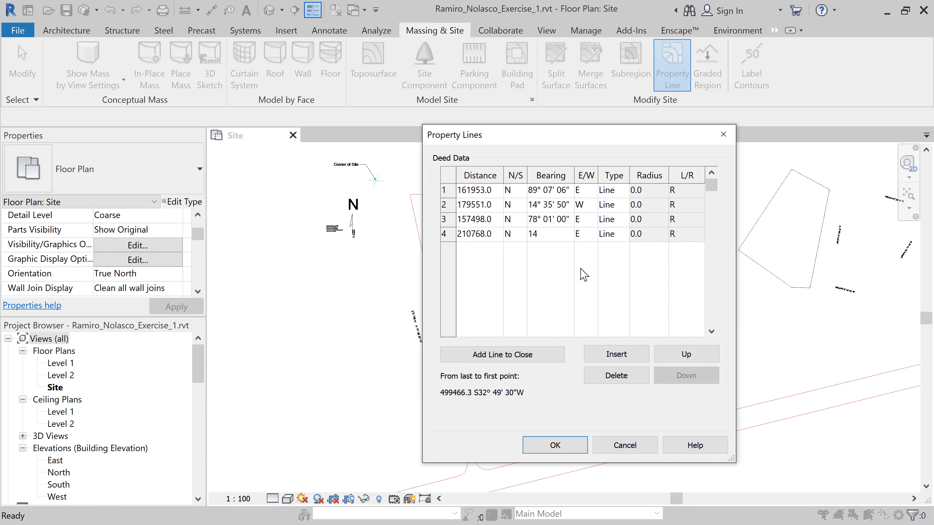
text(35 50)
click(590, 239)
click(592, 235)
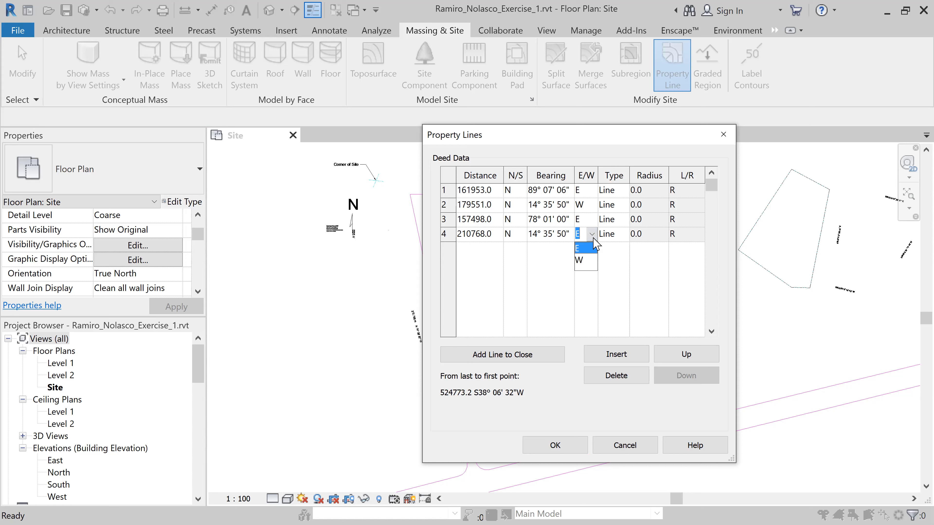
click(589, 261)
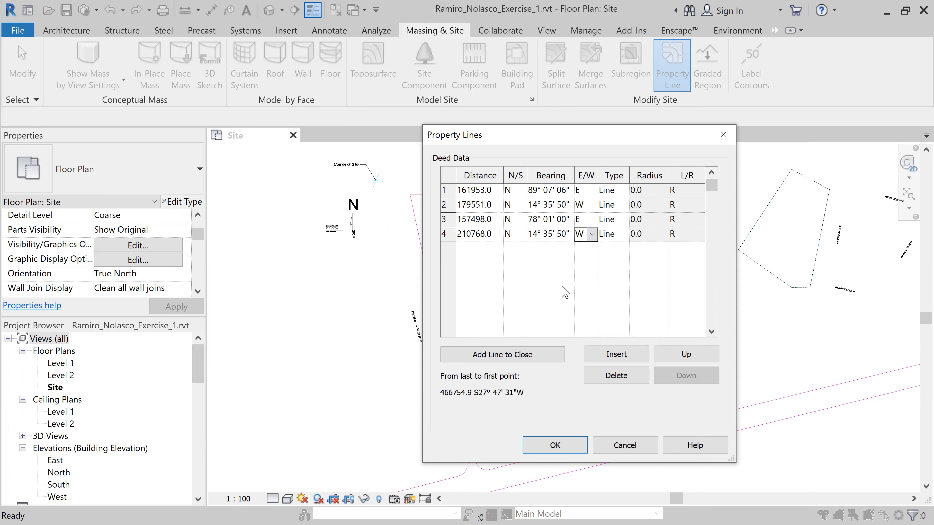
Accept the deed data and place the property line with its start point in the empty area just south of the road
click(548, 445)
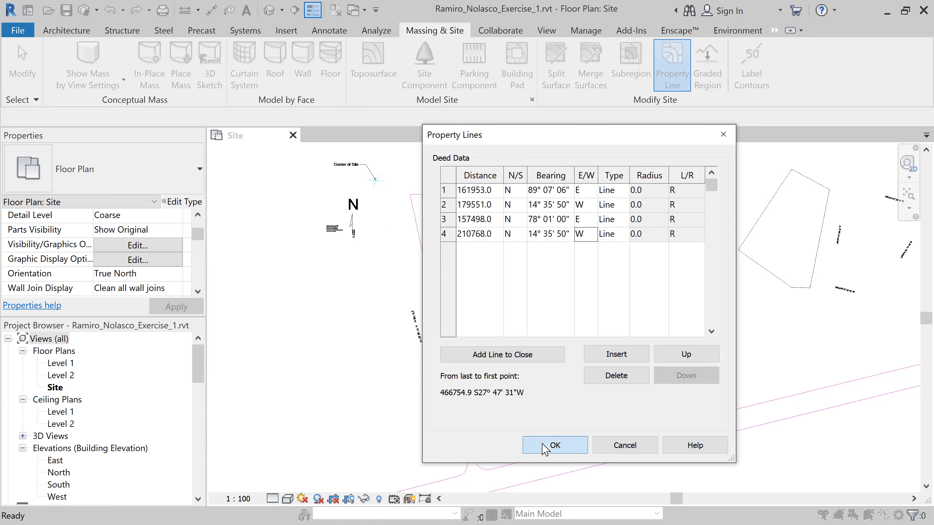
scroll(575, 357, down, 4)
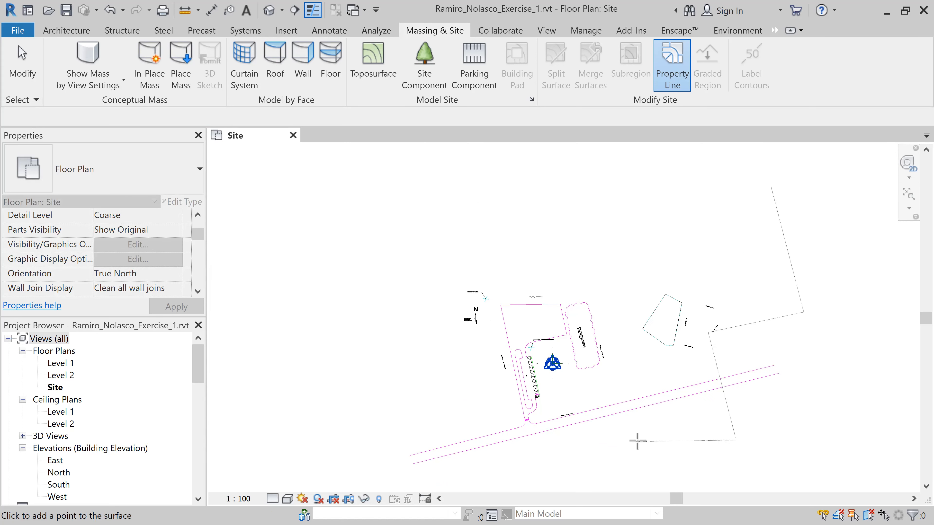
click(637, 442)
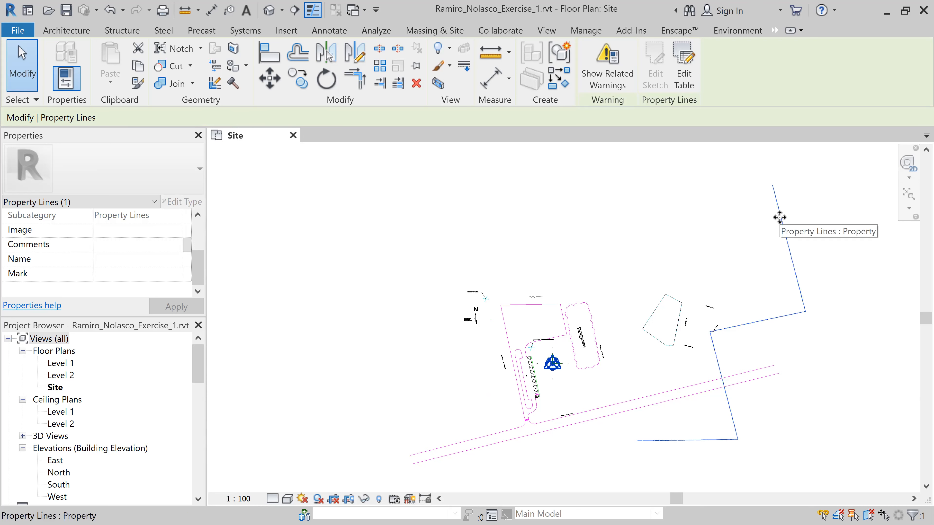
Edit the placed property line's deed table, changing the N/S direction of the second and third lines to S
click(684, 79)
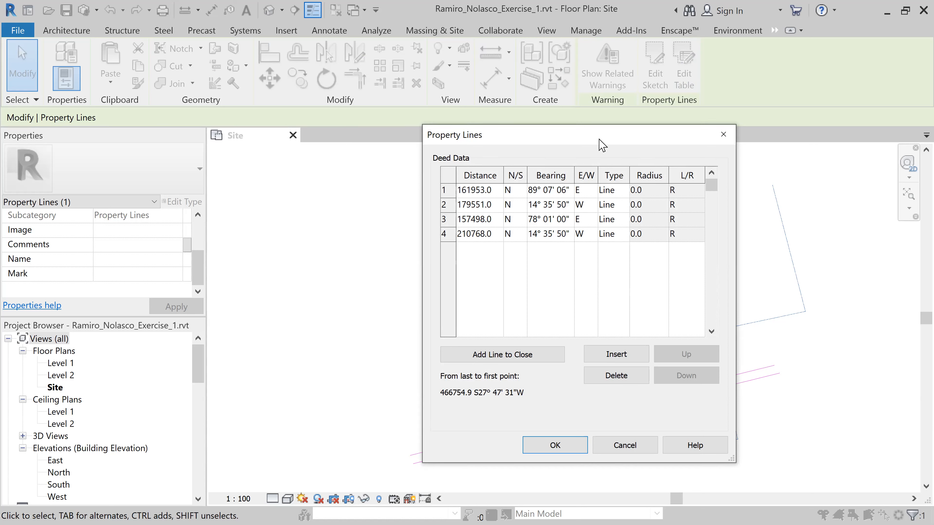
drag(602, 146, 339, 153)
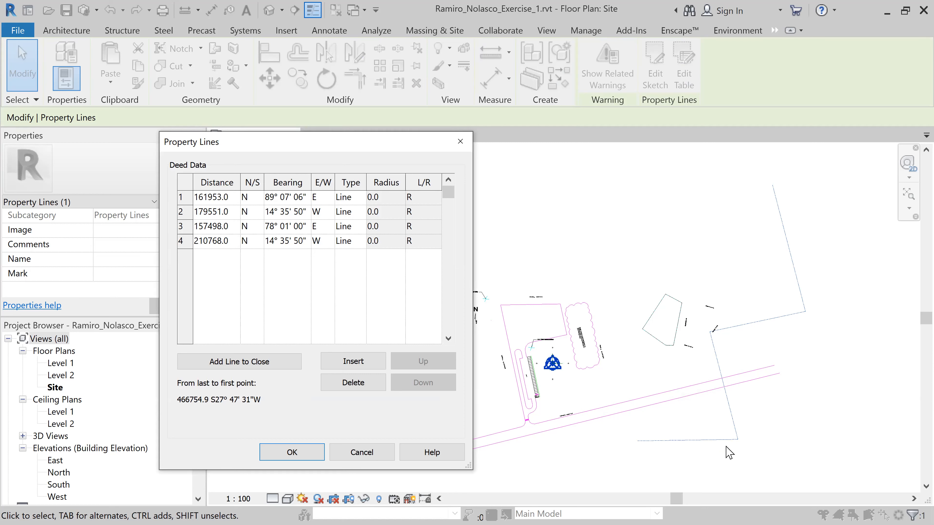
click(252, 212)
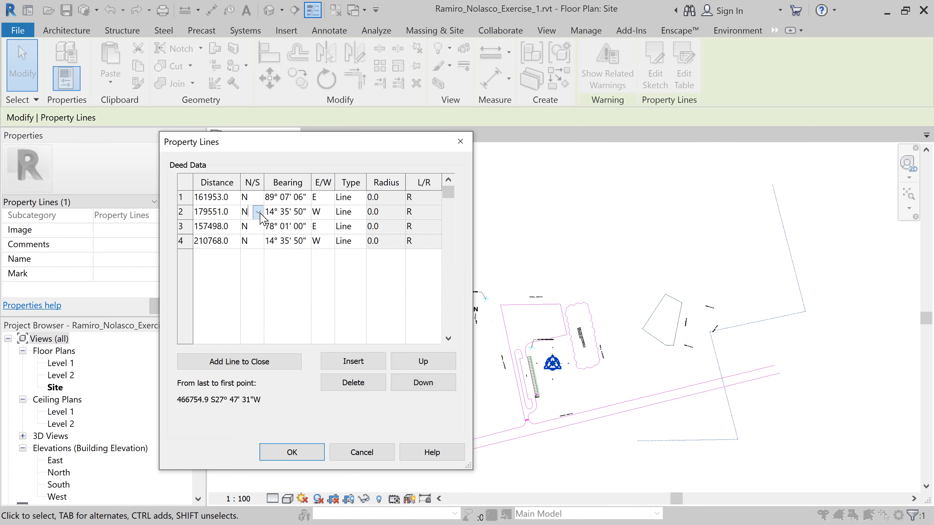
click(258, 212)
click(253, 239)
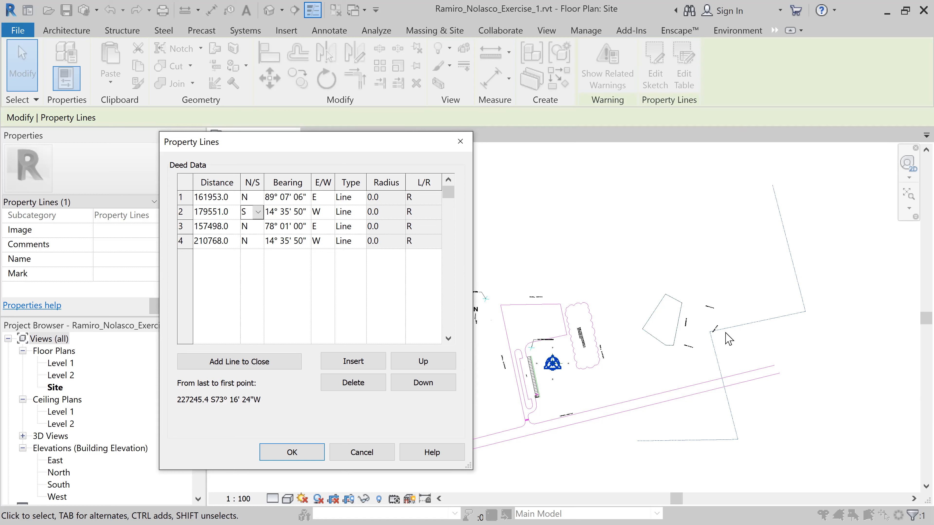
click(250, 227)
click(258, 227)
click(250, 250)
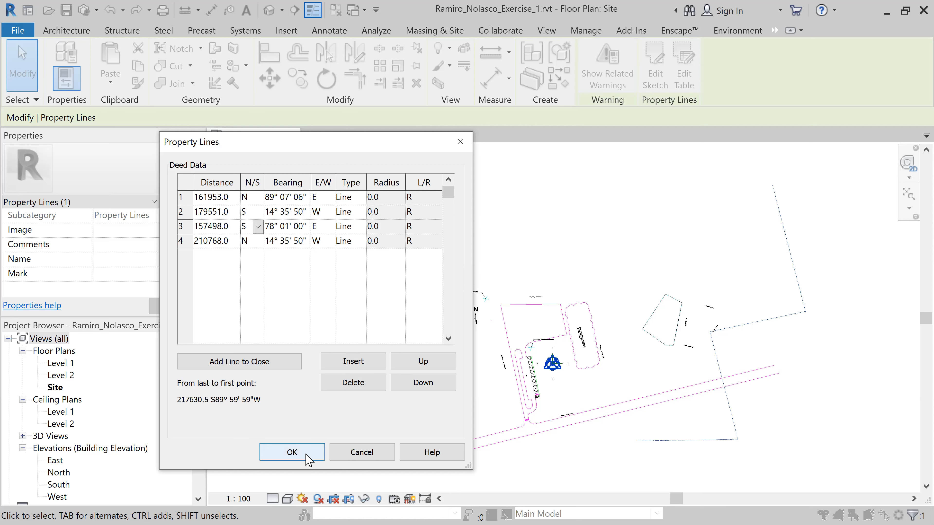
click(292, 452)
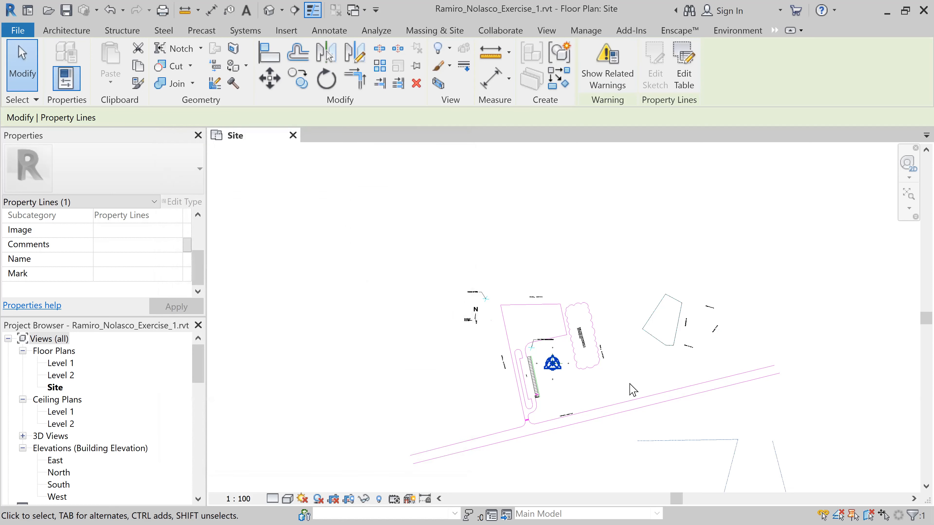
Edit the property line's deed table again and change the second line's E/W direction to E
scroll(632, 390, down, 1)
middle_drag(769, 345, 711, 259)
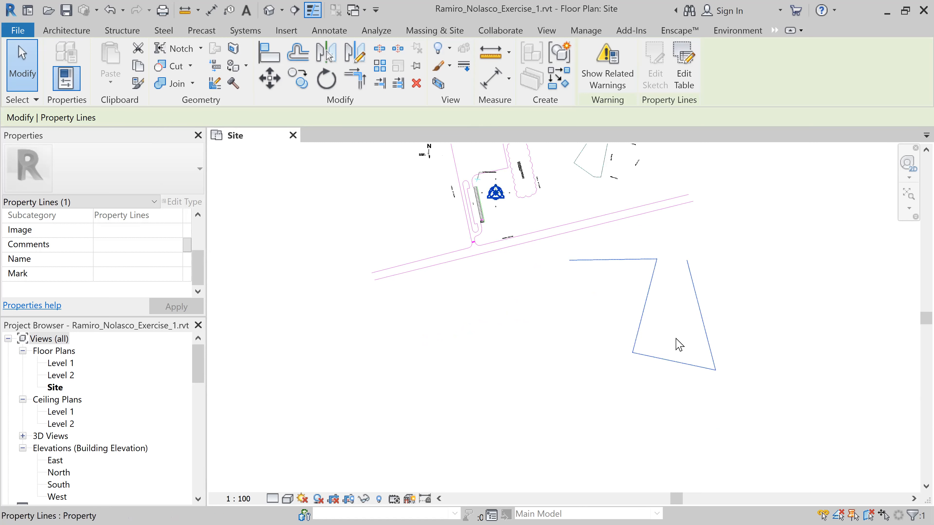
scroll(679, 343, down, 1)
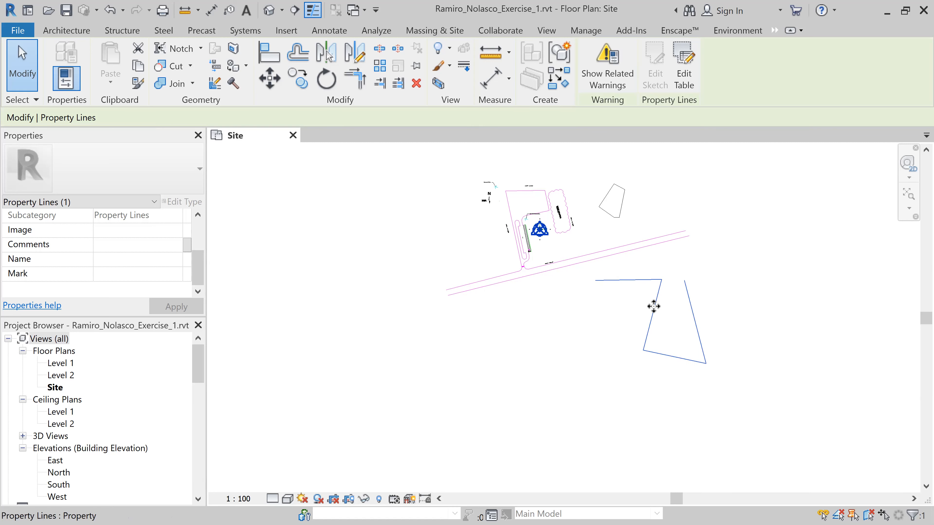
click(684, 74)
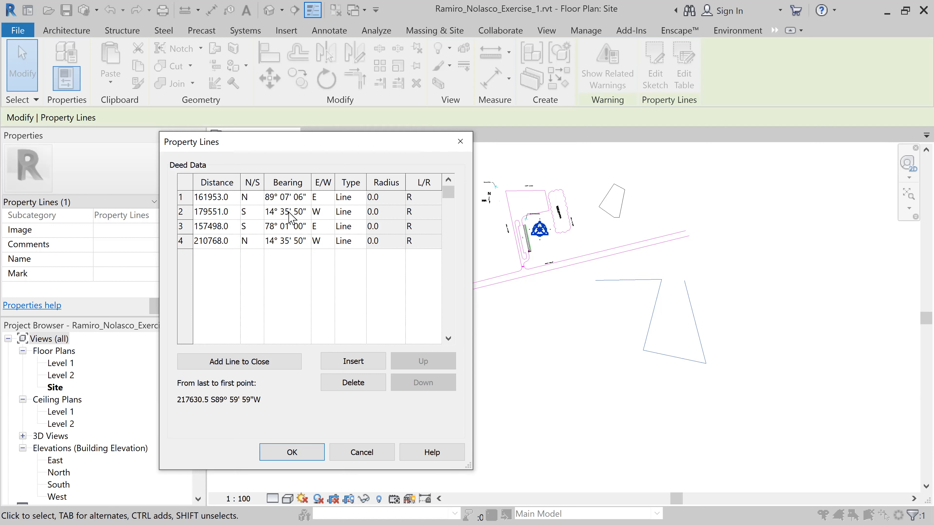
click(325, 215)
click(325, 227)
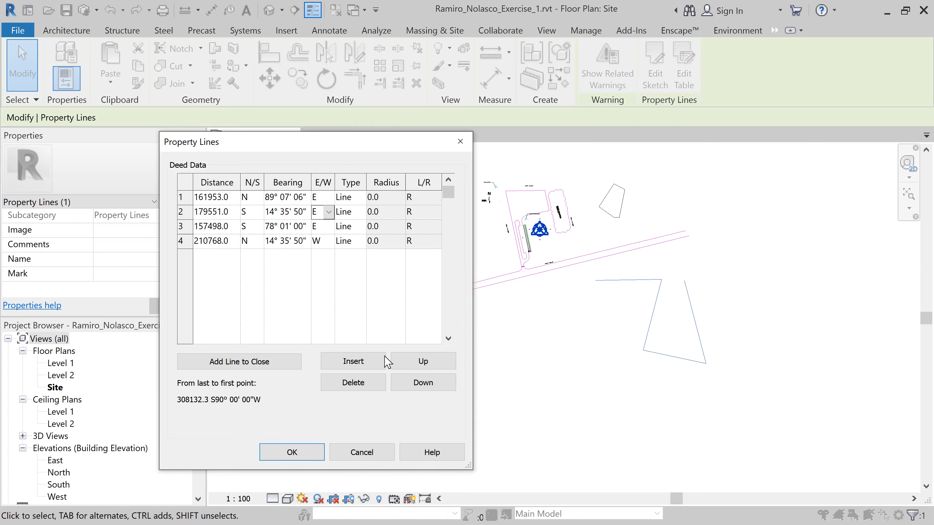
click(300, 452)
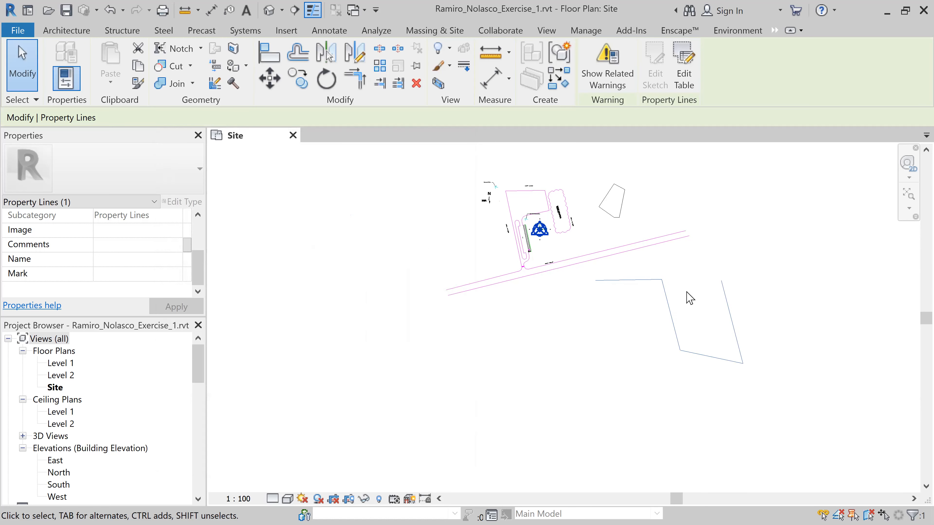
Edit the placed property line's deed table, set the third line's E/W direction to W, and accept the table
click(690, 350)
click(684, 66)
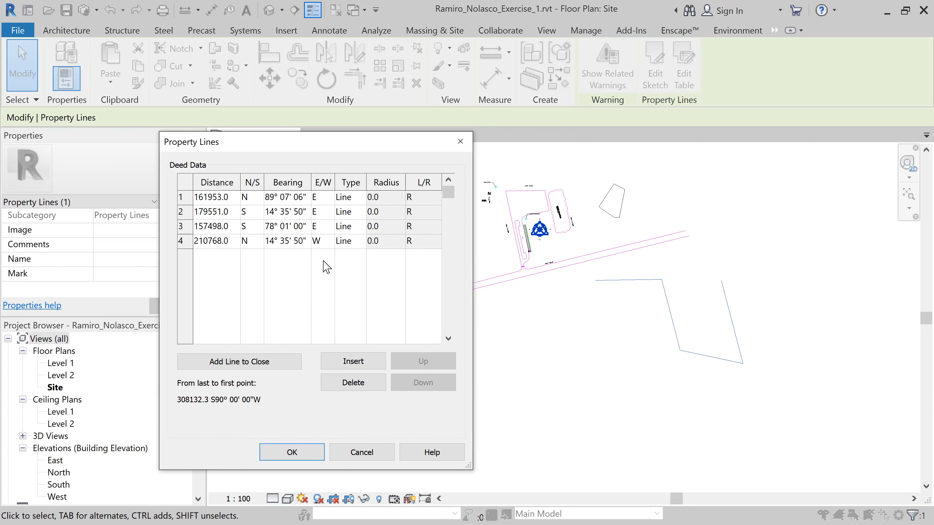
click(318, 227)
click(328, 227)
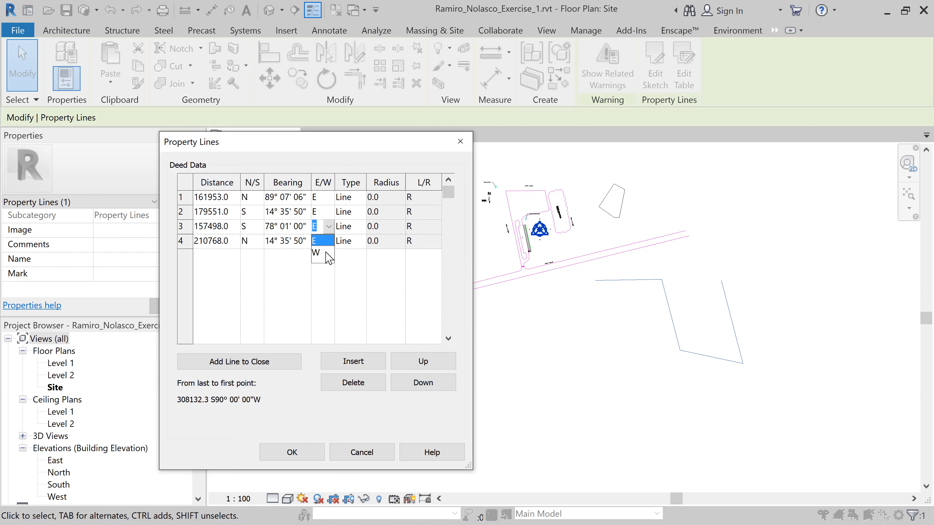
click(315, 253)
click(306, 453)
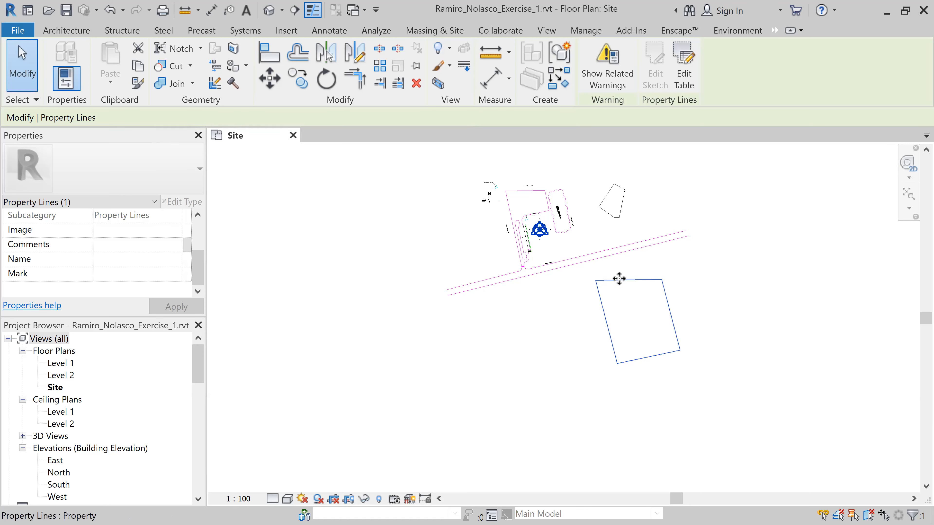
Move the closed property line from its northwest corner onto the Corner of Site marker in the imported plan
click(270, 78)
click(595, 280)
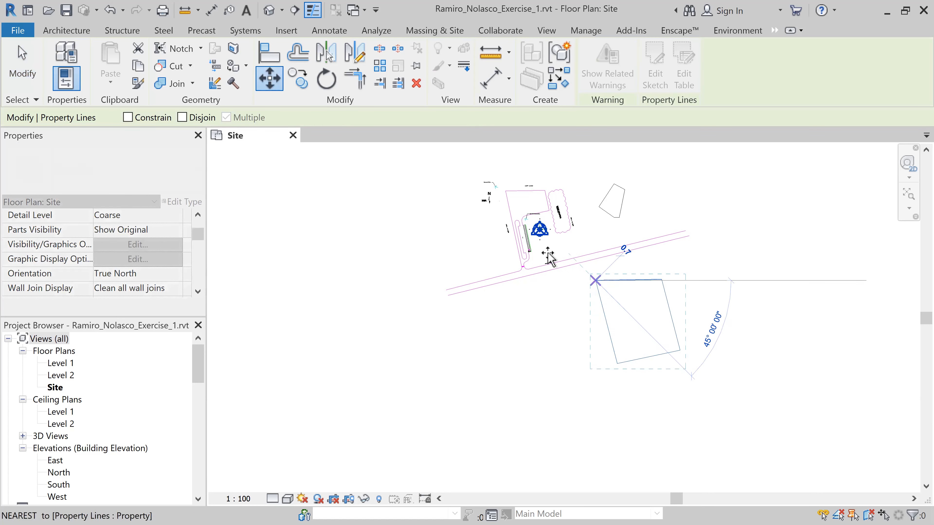
scroll(485, 171, up, 5)
scroll(484, 170, up, 6)
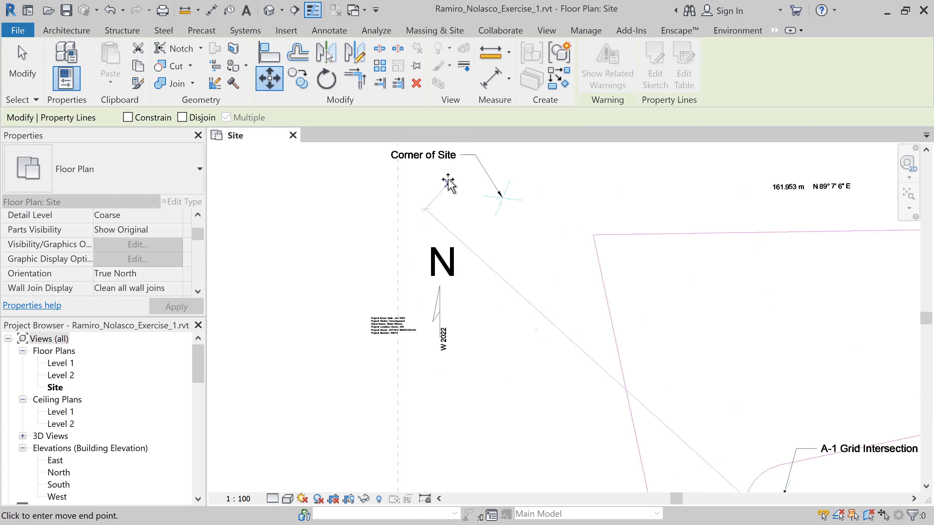
scroll(503, 198, up, 2)
scroll(503, 199, up, 4)
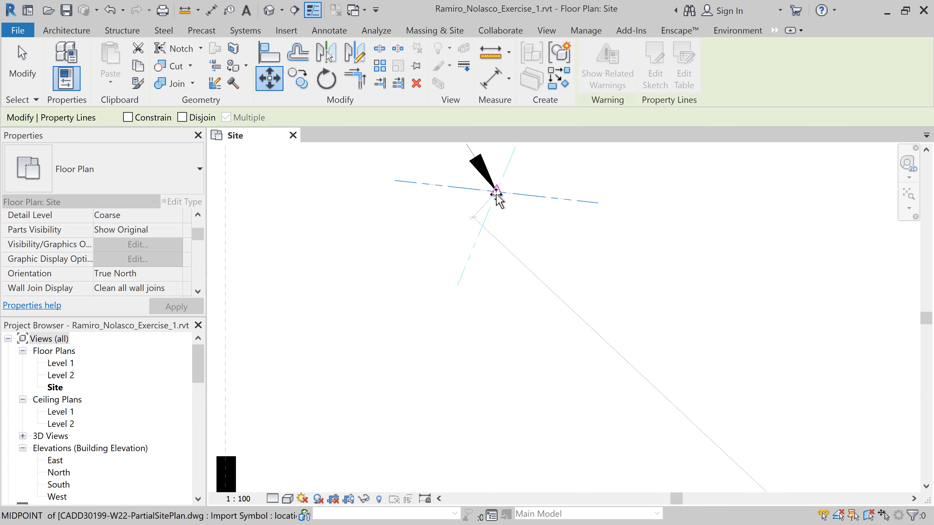
click(497, 193)
Examine how the moved property line fits the imported site plan, including the distance and bearing labels along its west and south sides
scroll(603, 286, down, 4)
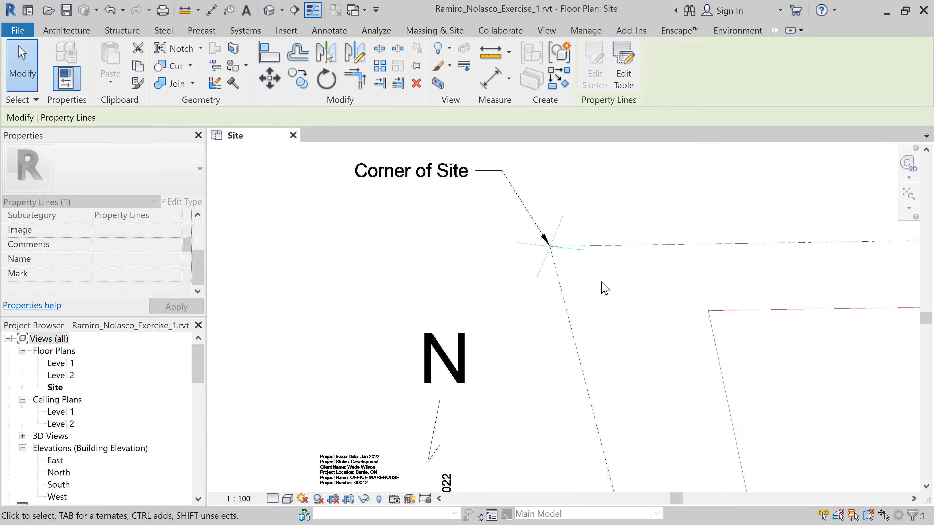
scroll(621, 296, down, 3)
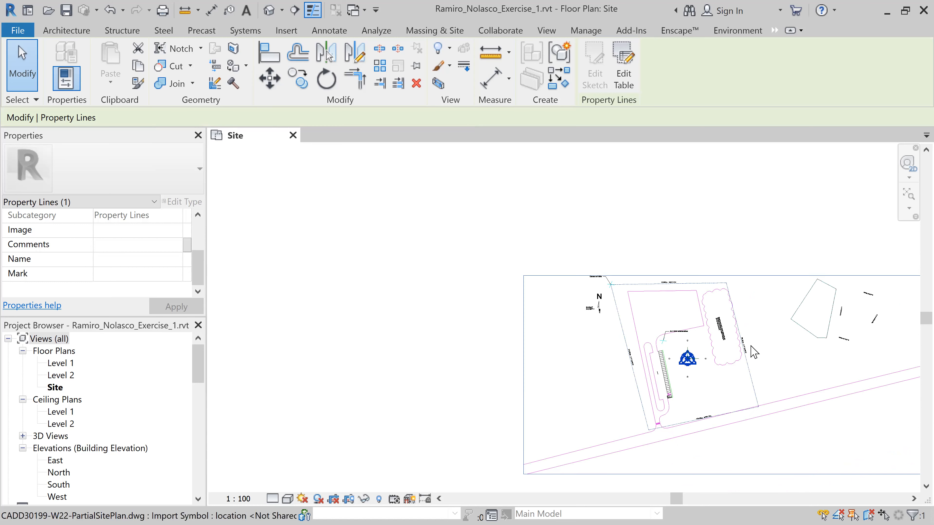
scroll(753, 353, up, 1)
scroll(752, 362, up, 1)
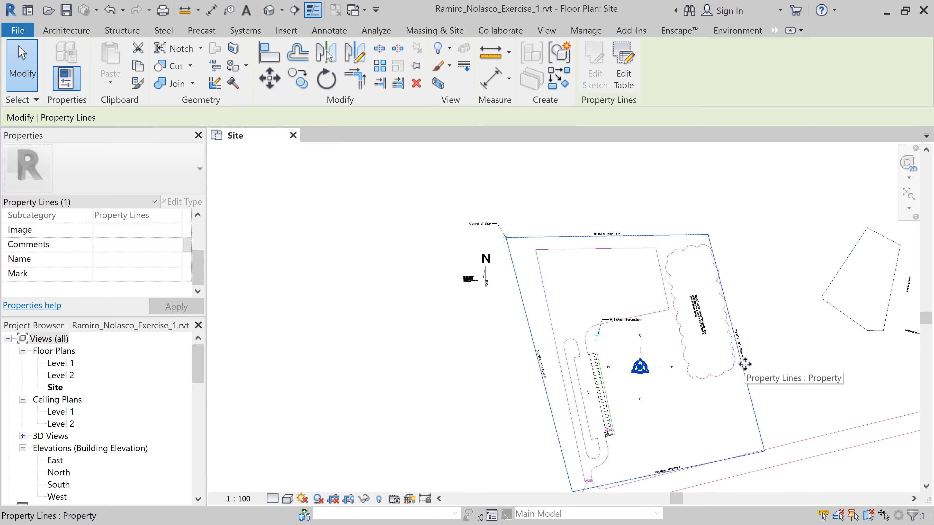
scroll(547, 388, up, 4)
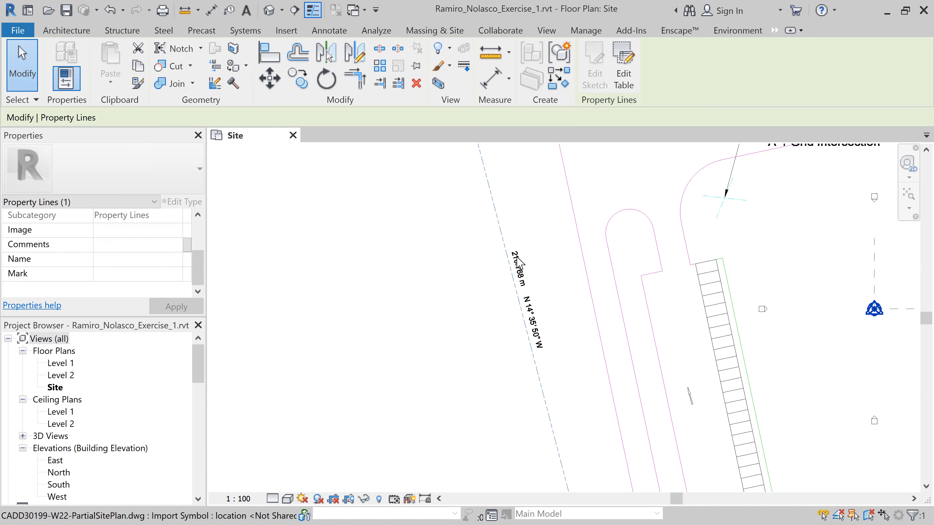
scroll(565, 355, down, 6)
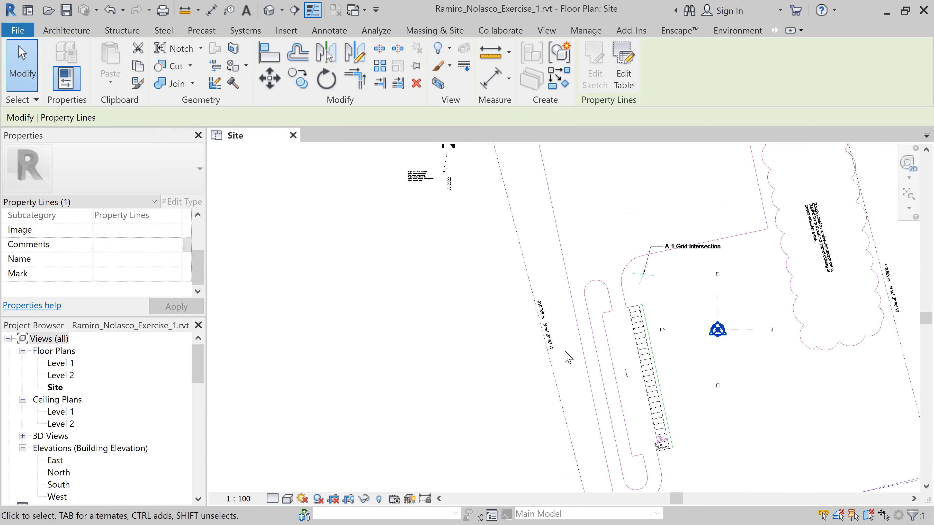
scroll(694, 343, up, 4)
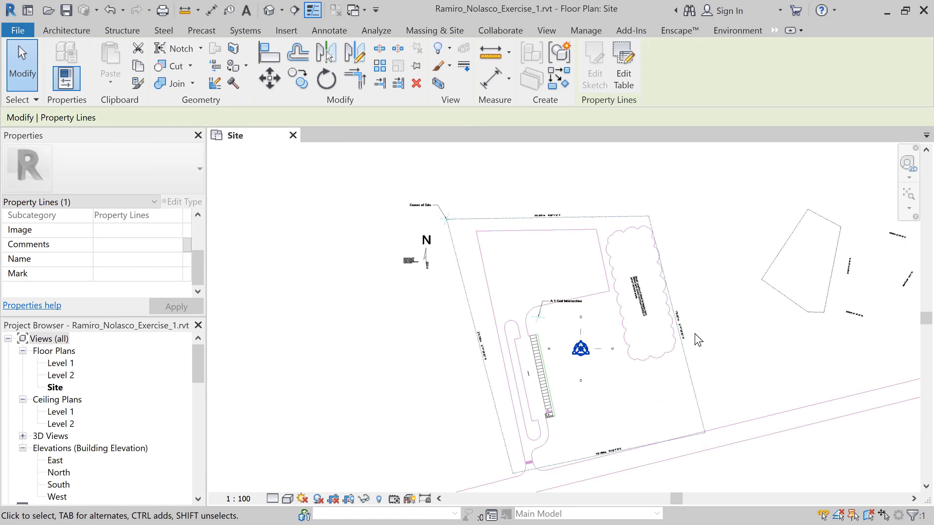
scroll(680, 349, down, 1)
scroll(651, 444, up, 5)
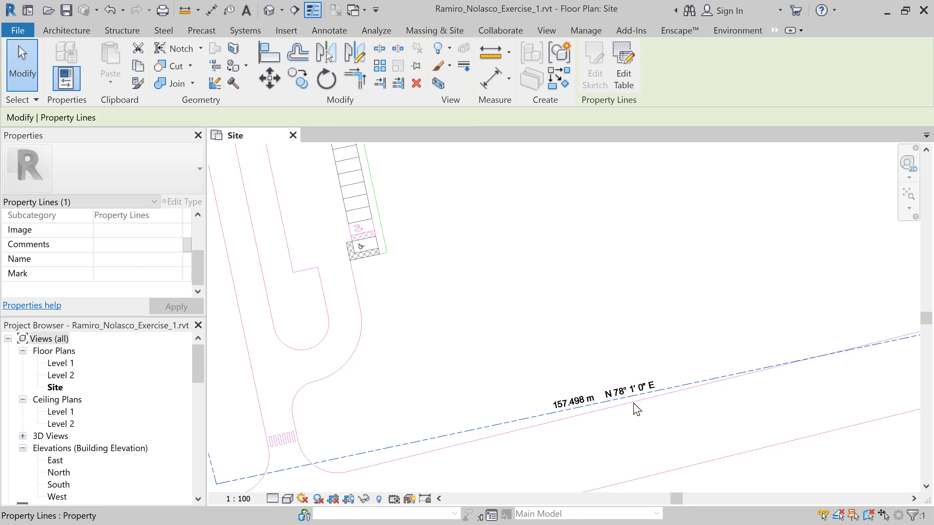
scroll(680, 398, down, 3)
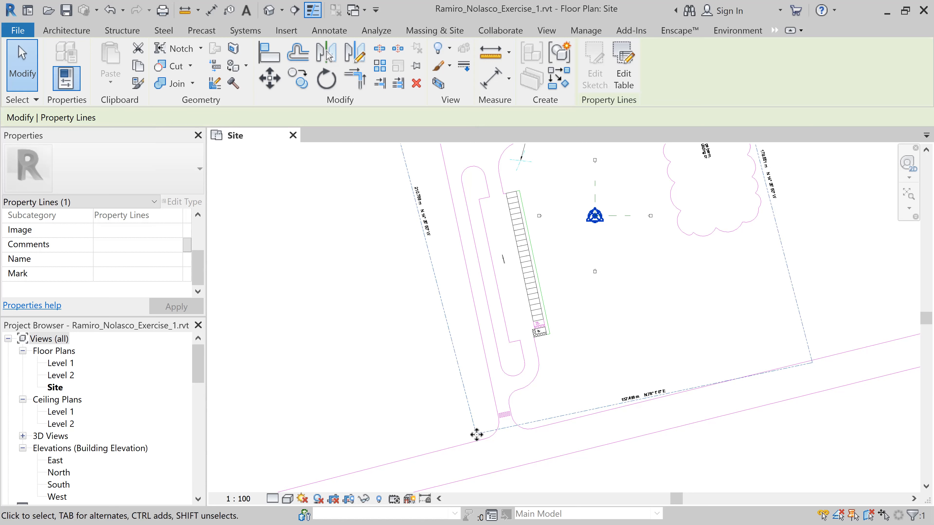
Compare the property line's west, north and east sides with the imported distance and bearing labels beside them
scroll(429, 223, up, 4)
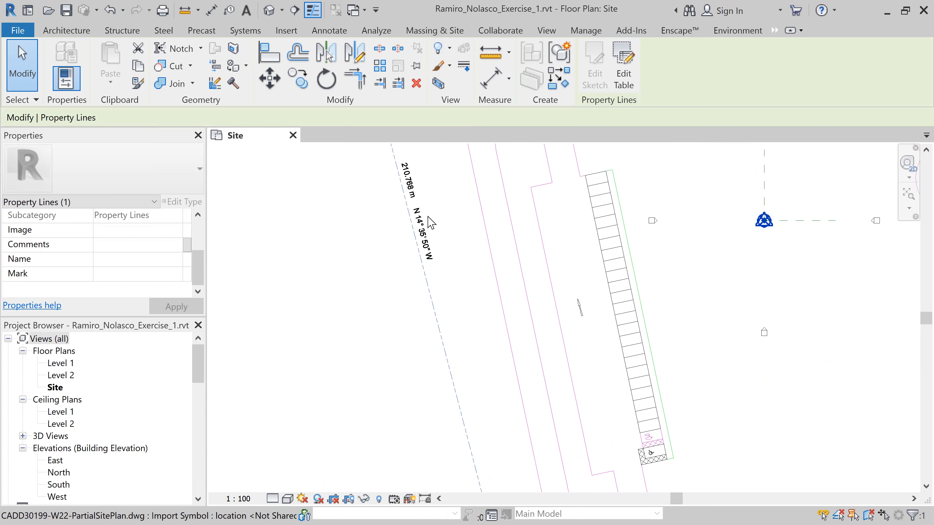
scroll(470, 377, down, 2)
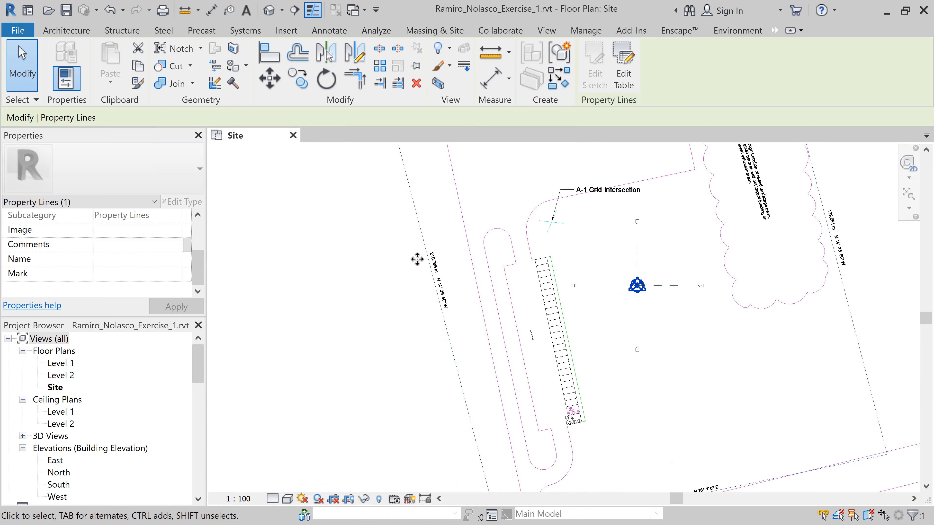
middle_drag(430, 190, 477, 442)
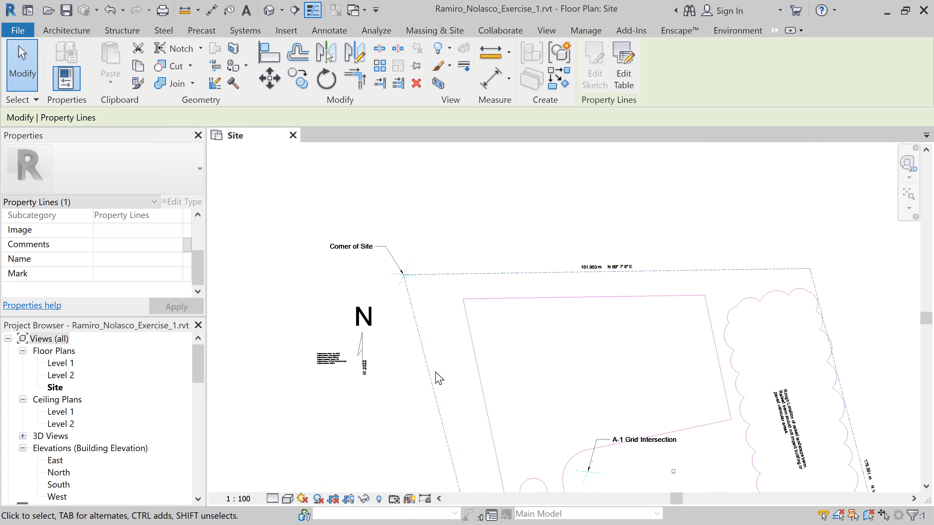
scroll(621, 284, up, 2)
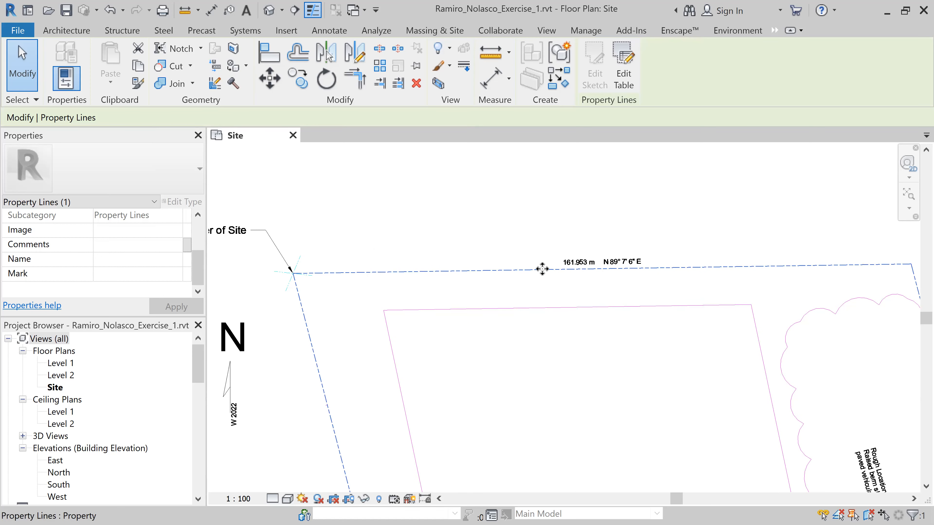
scroll(720, 285, down, 5)
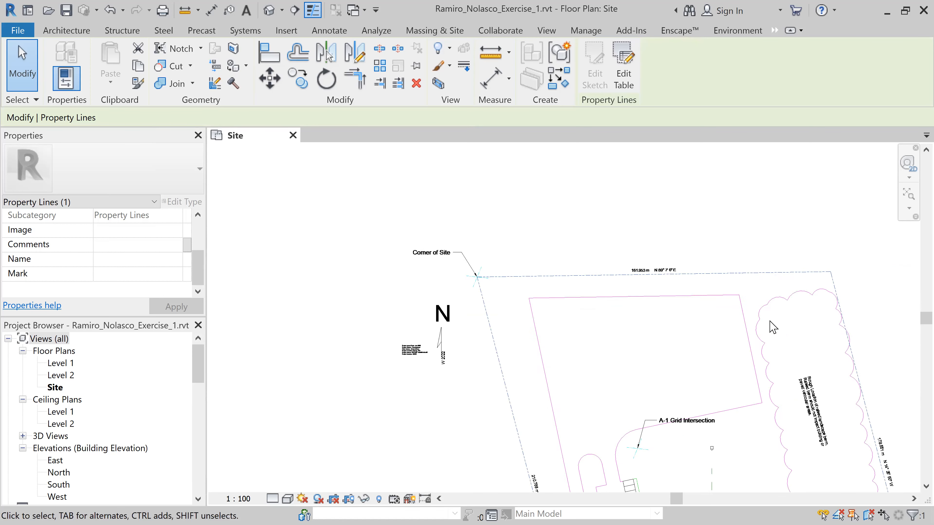
middle_drag(823, 350, 633, 230)
scroll(632, 284, up, 4)
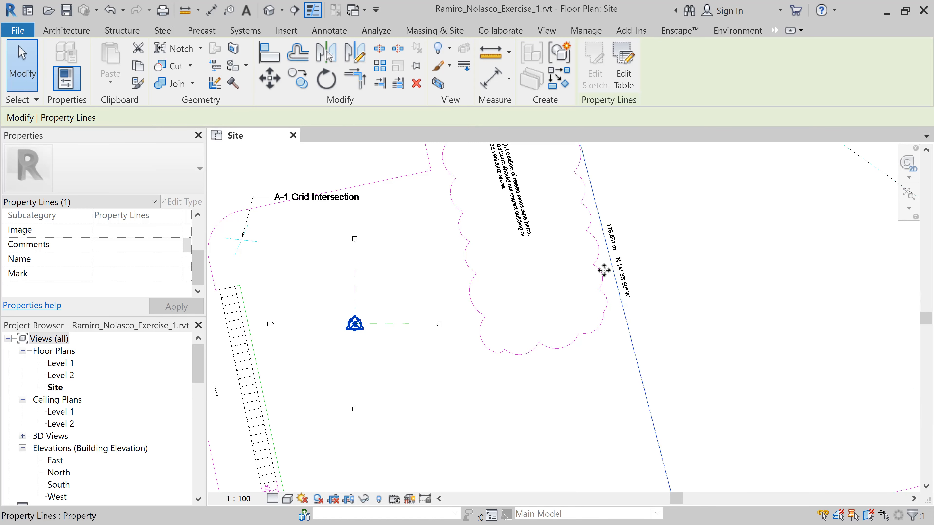
scroll(601, 280, down, 4)
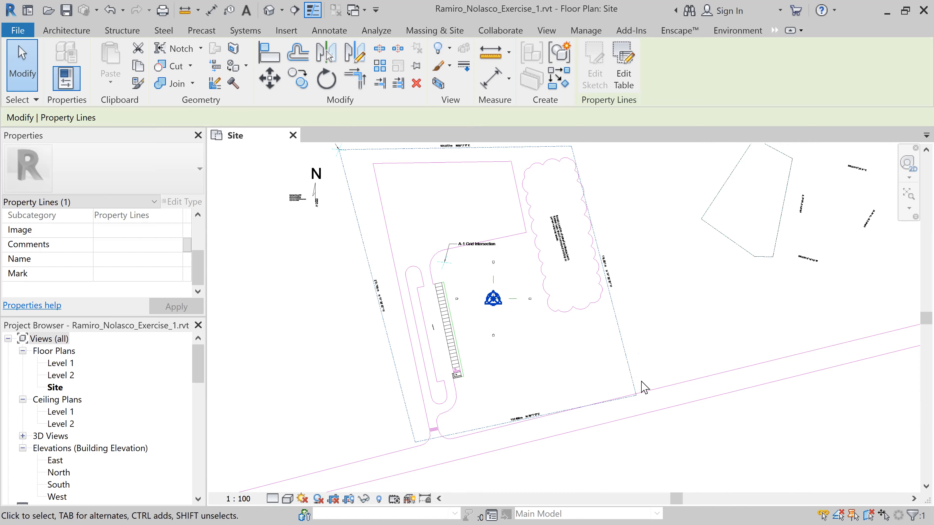
scroll(611, 274, up, 5)
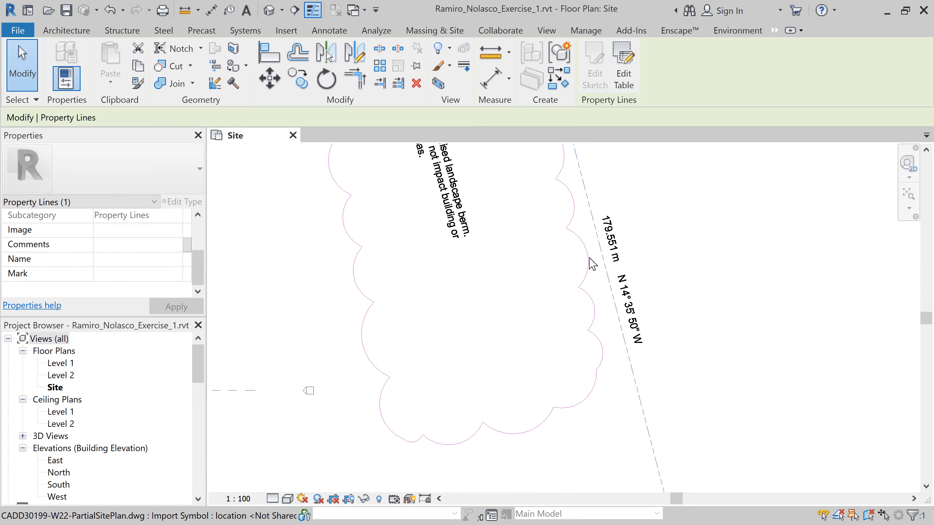
Examine the property line's south side against its distance and bearing label and the edge of the road
scroll(675, 364, down, 4)
scroll(661, 324, down, 3)
middle_drag(603, 377, 577, 337)
scroll(577, 338, up, 2)
scroll(569, 377, up, 4)
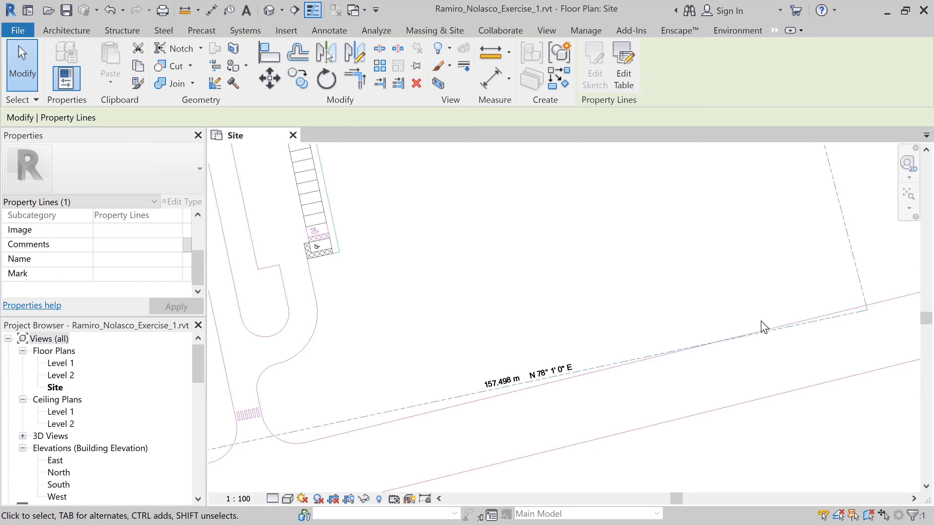
scroll(517, 374, down, 2)
scroll(518, 379, down, 2)
scroll(384, 280, down, 2)
scroll(423, 340, down, 1)
Review the area around the north arrow, the west side's label and the whole site, ending with the separate five-sided lot
scroll(408, 258, up, 4)
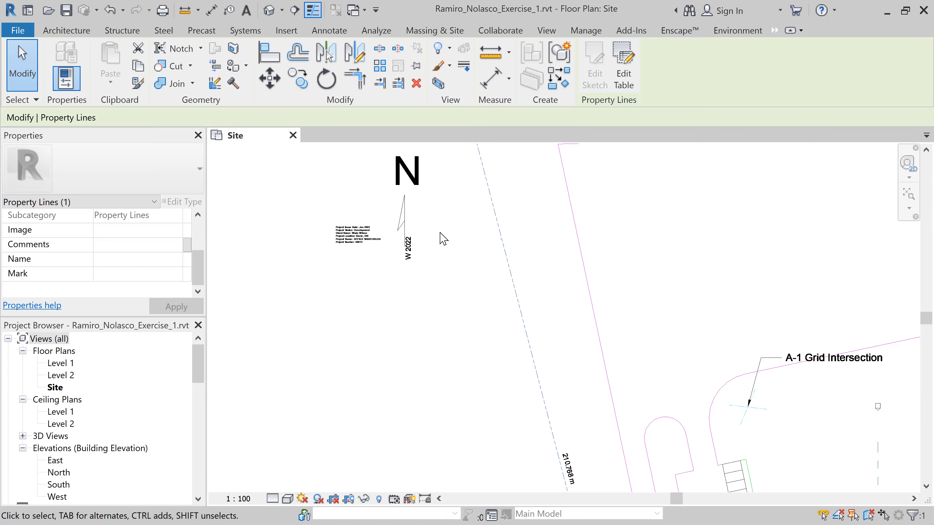
scroll(451, 289, down, 5)
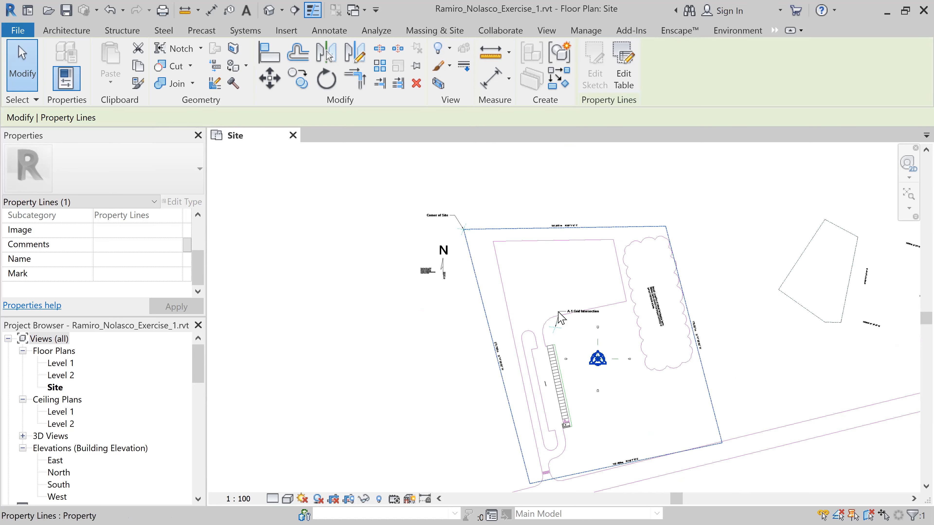
middle_drag(617, 377, 548, 337)
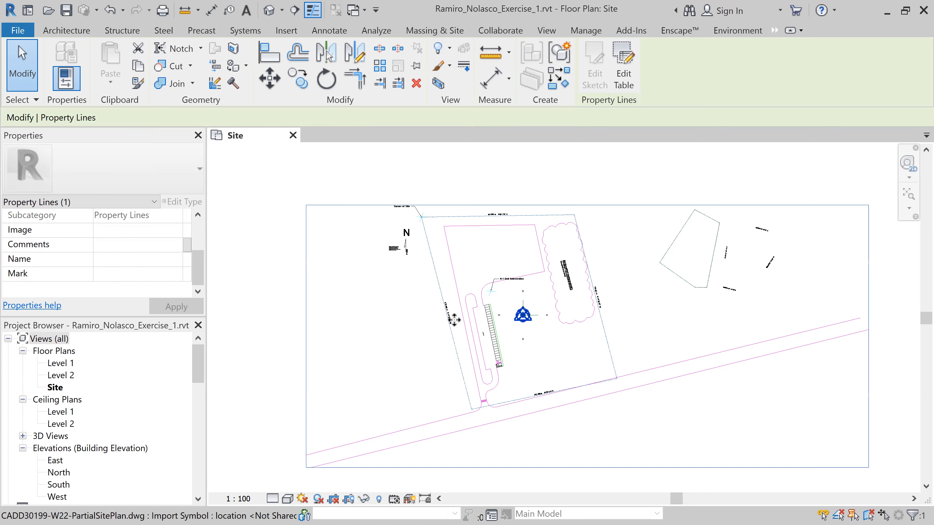
scroll(439, 317, up, 5)
scroll(446, 318, up, 2)
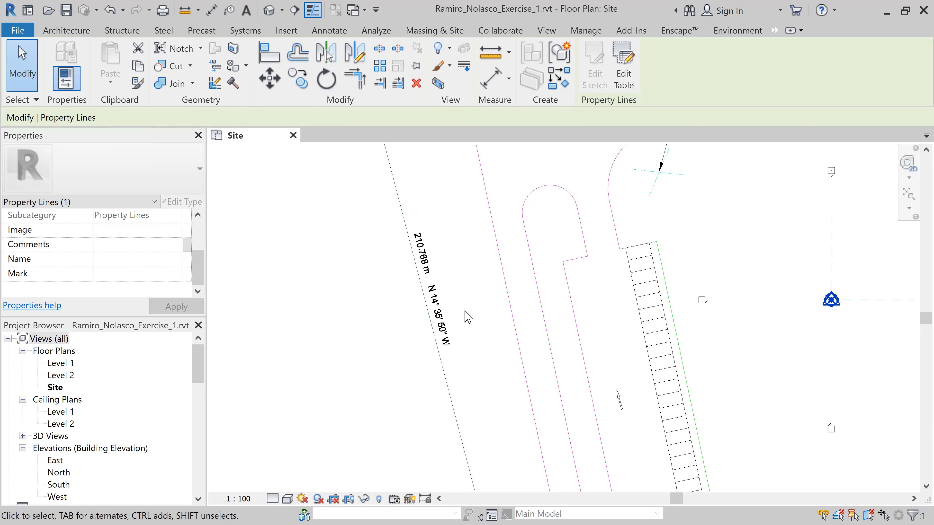
scroll(475, 320, down, 4)
scroll(760, 292, down, 6)
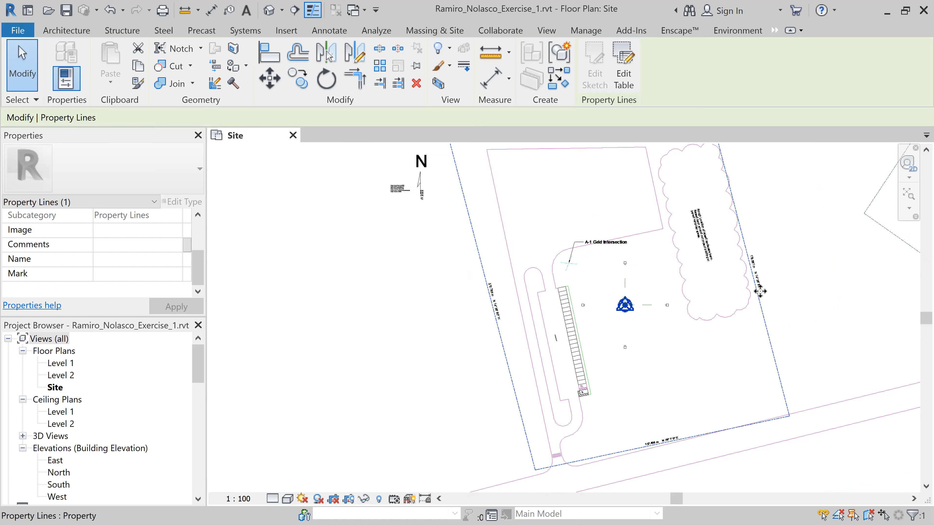
middle_drag(756, 311, 586, 317)
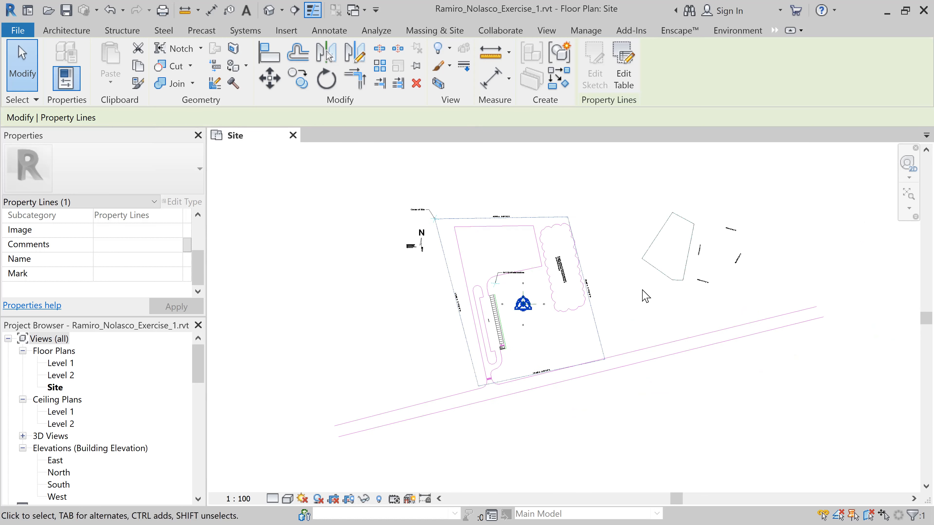
click(662, 279)
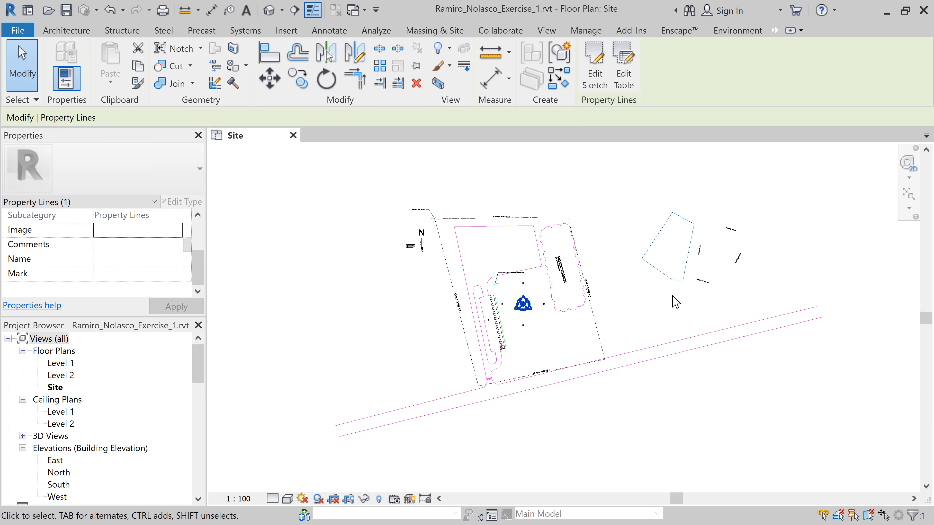
key(Escape)
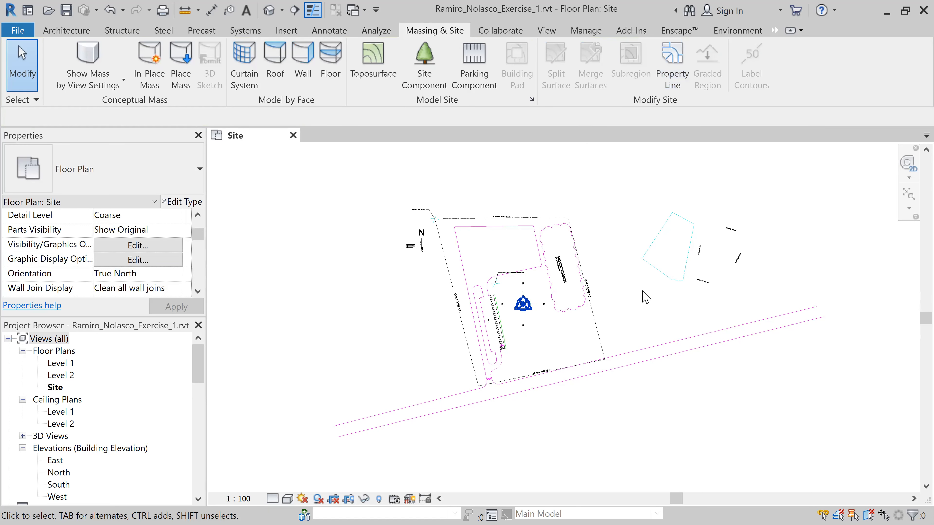